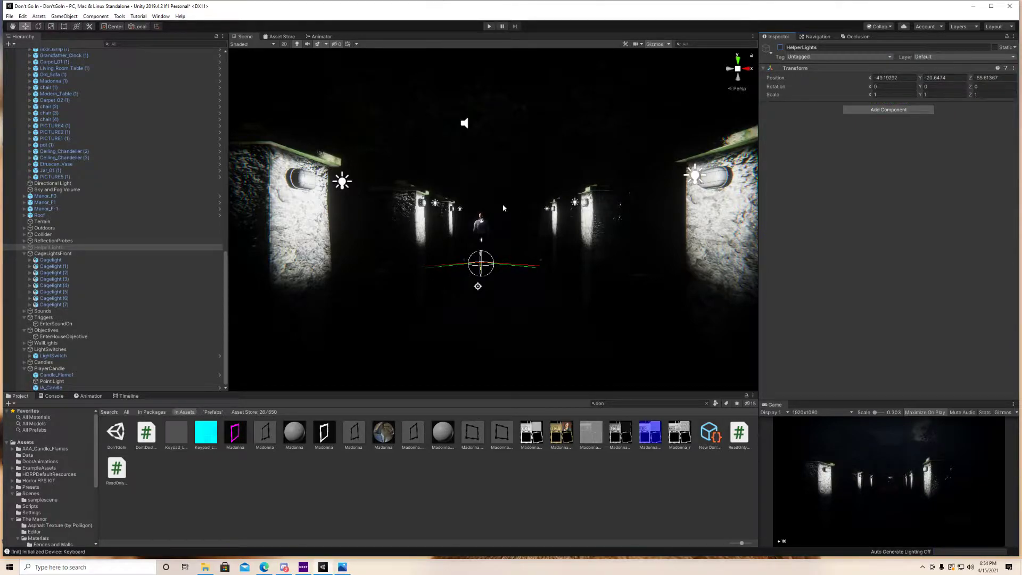
Enable the HelperLights object, comparing the entrance path with these lights off and on.
right_click_drag(506, 210, 433, 207)
key("s")
key("w")
key("s")
key("w")
key("d")
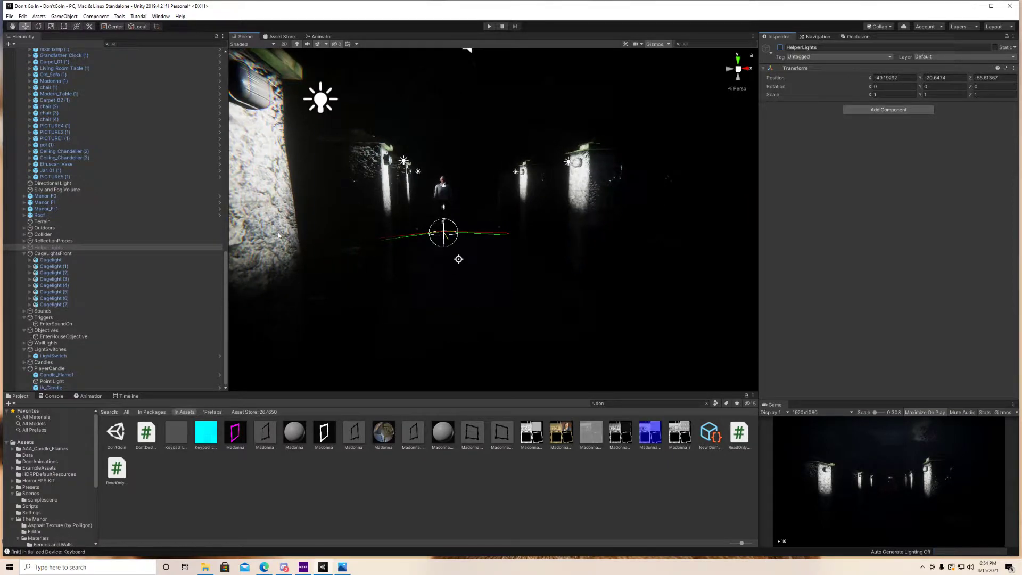
left_click(781, 48)
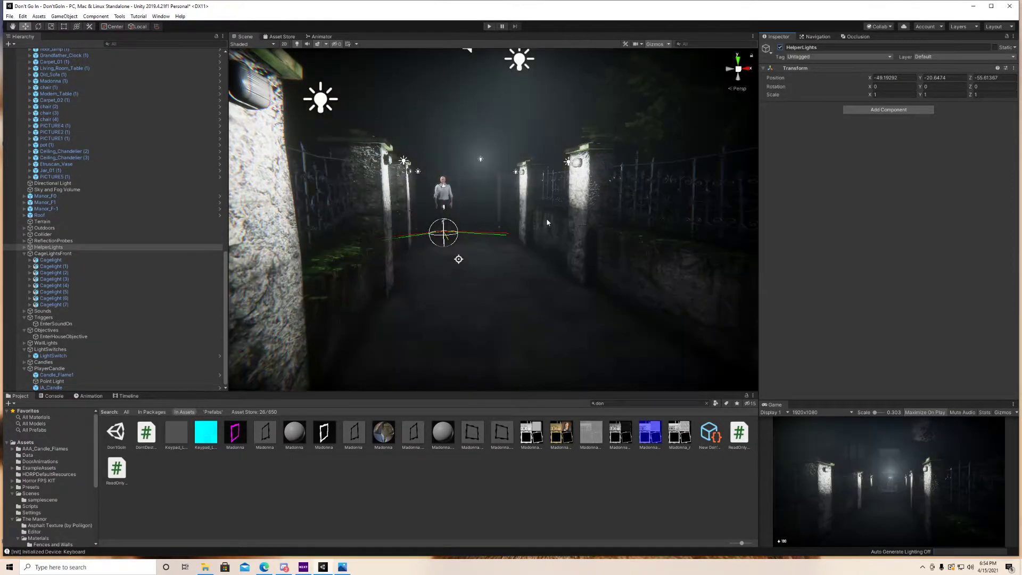
scroll(546, 218, "down", 3)
left_click(781, 48)
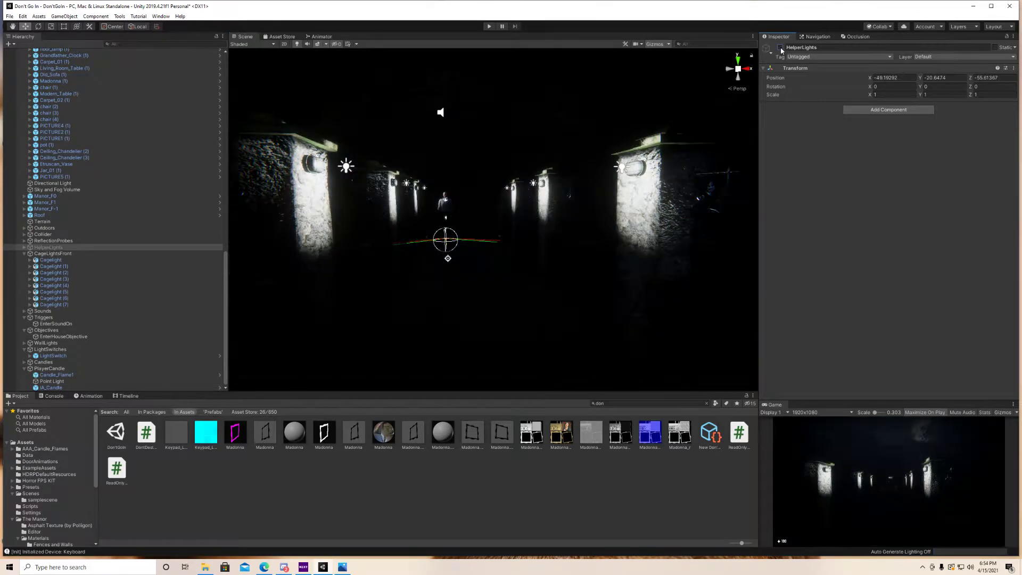
left_click(780, 48)
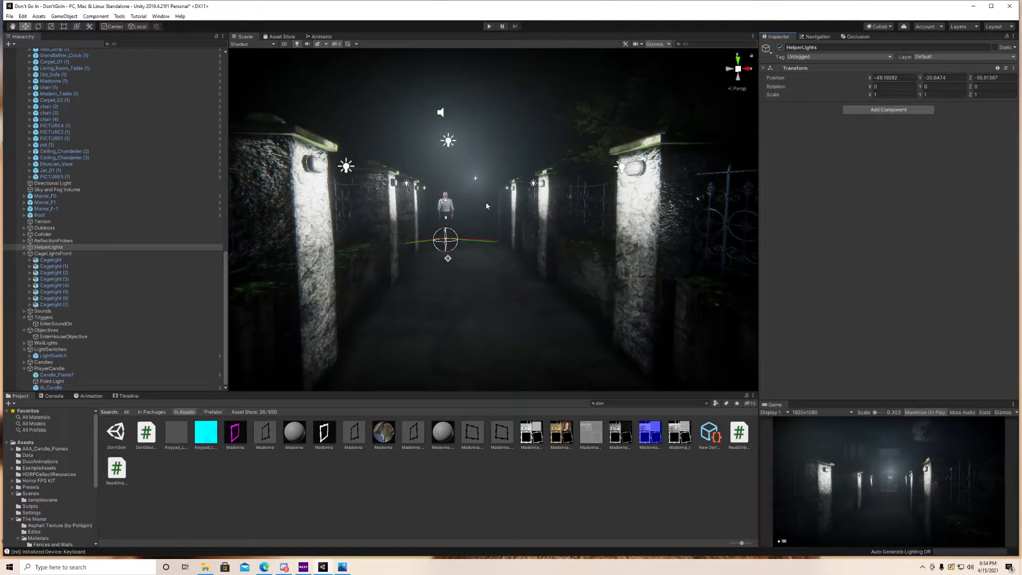
scroll(486, 206, "up", 4)
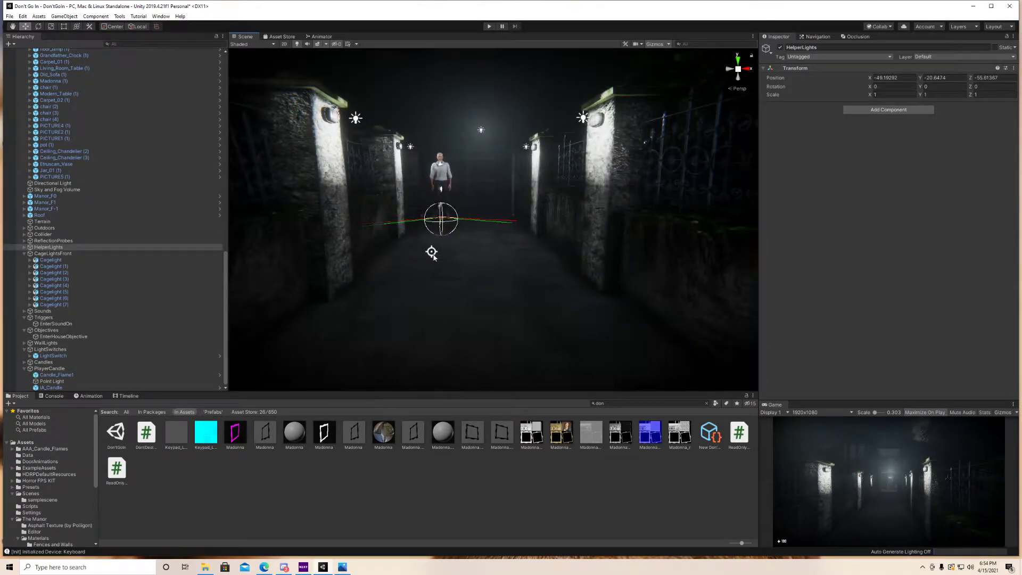
Select the EnterHouseObjective trigger and playtest the scene, walking up the path and through the front door into the house.
left_click(432, 255)
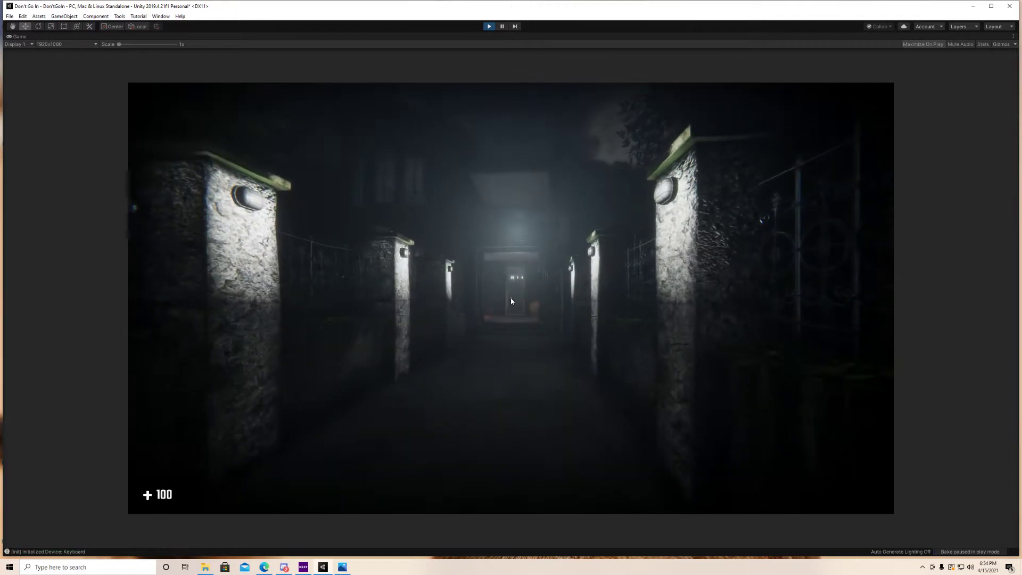
key("w")
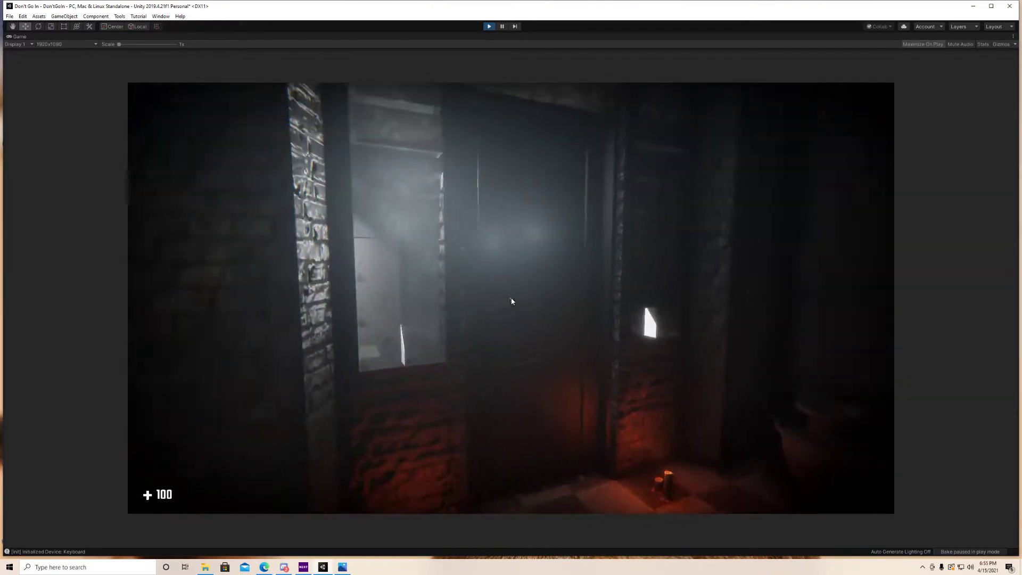
key("e")
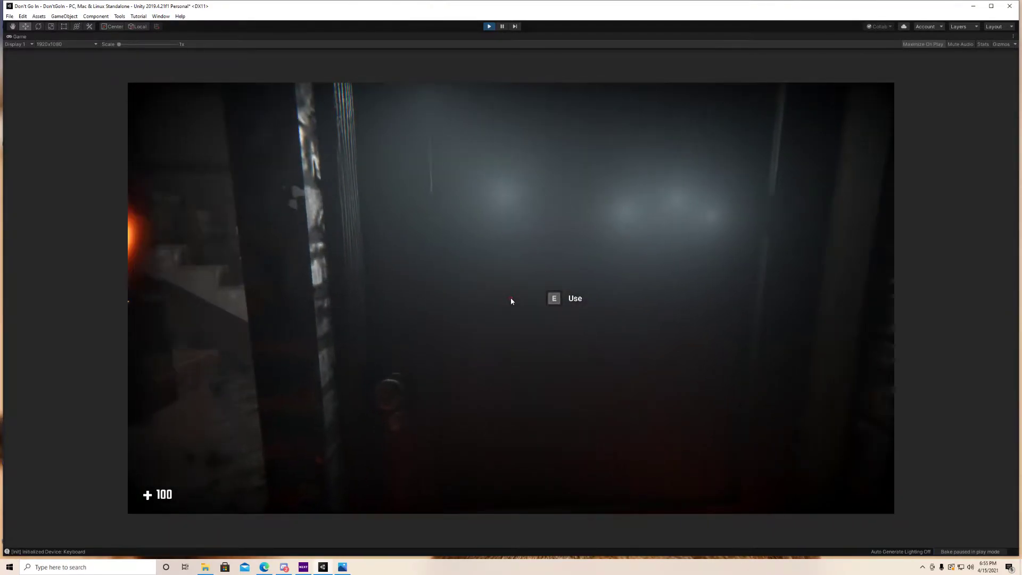
key("e")
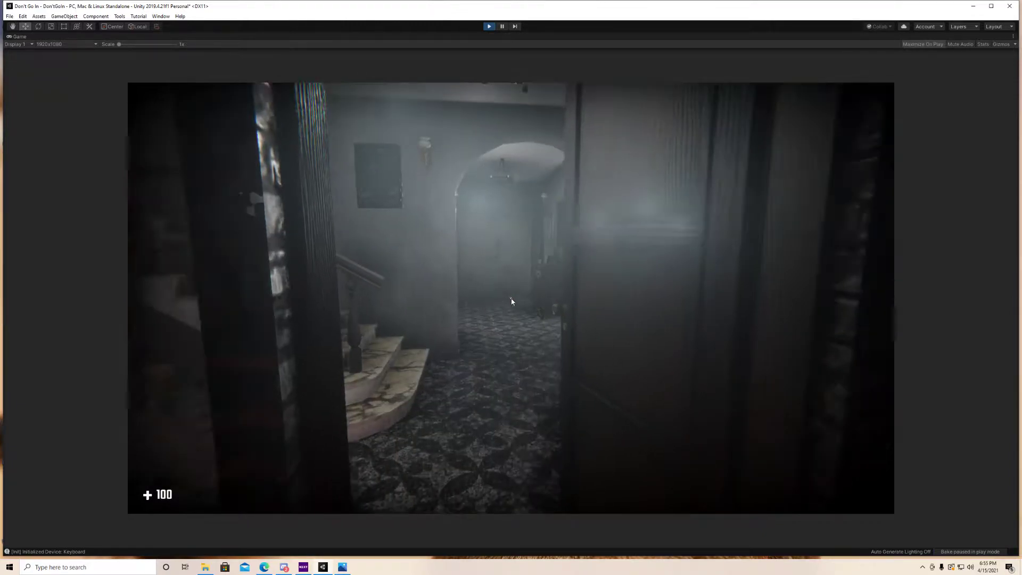
key("w")
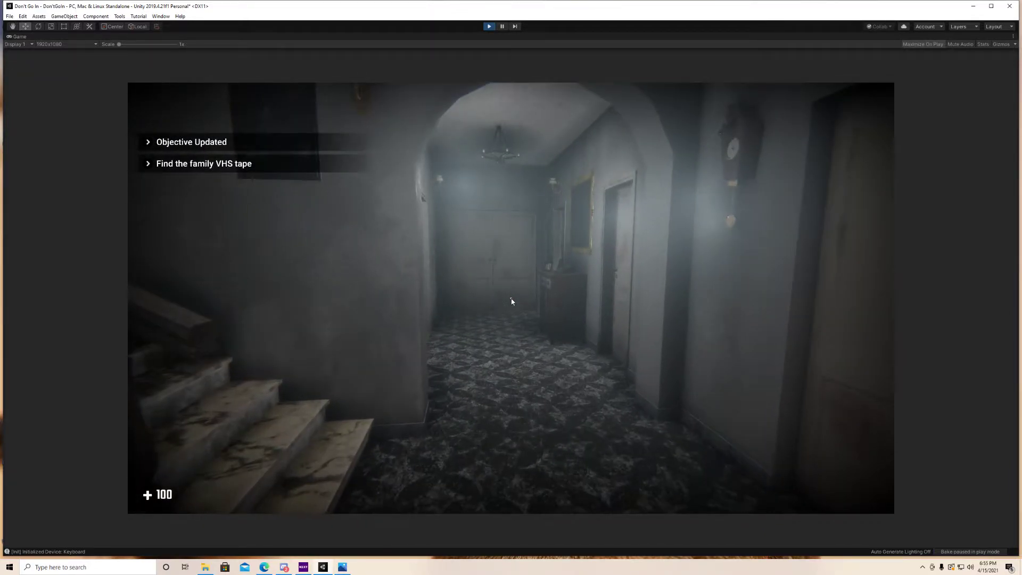
key("w")
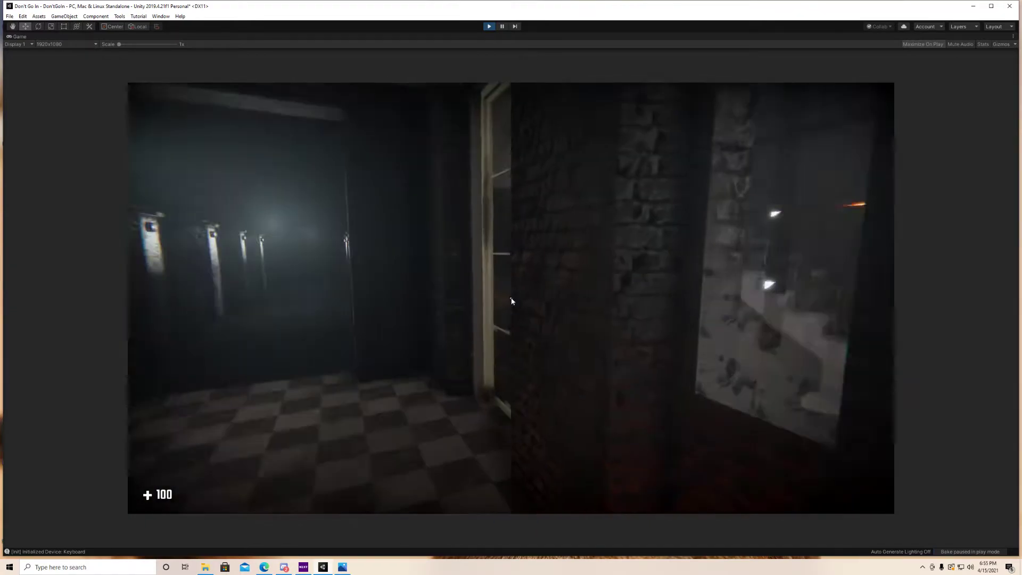
Check the in-game objectives list and inventory around the house entrance, and stop the playtest.
key("Tab")
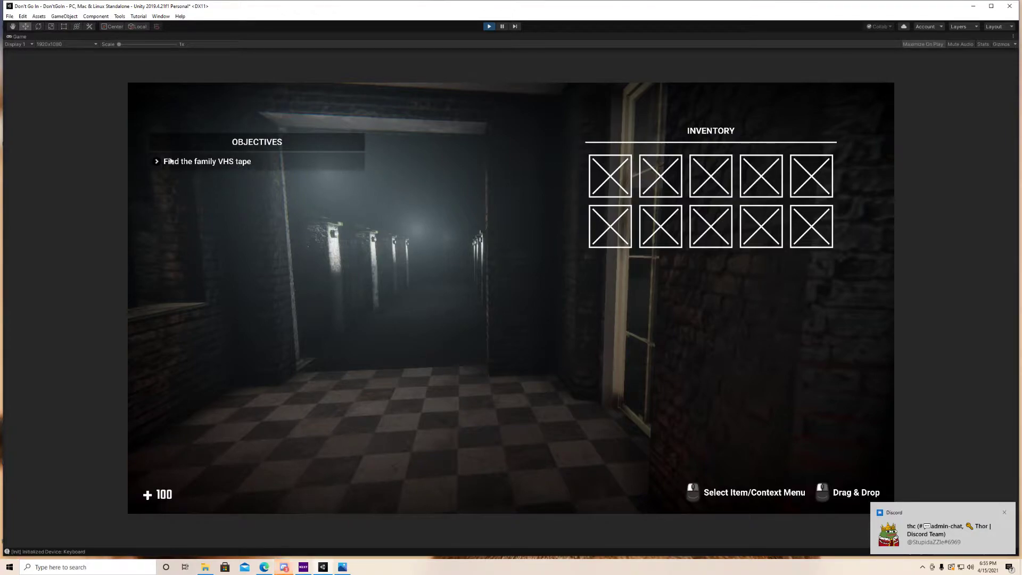
key("Tab")
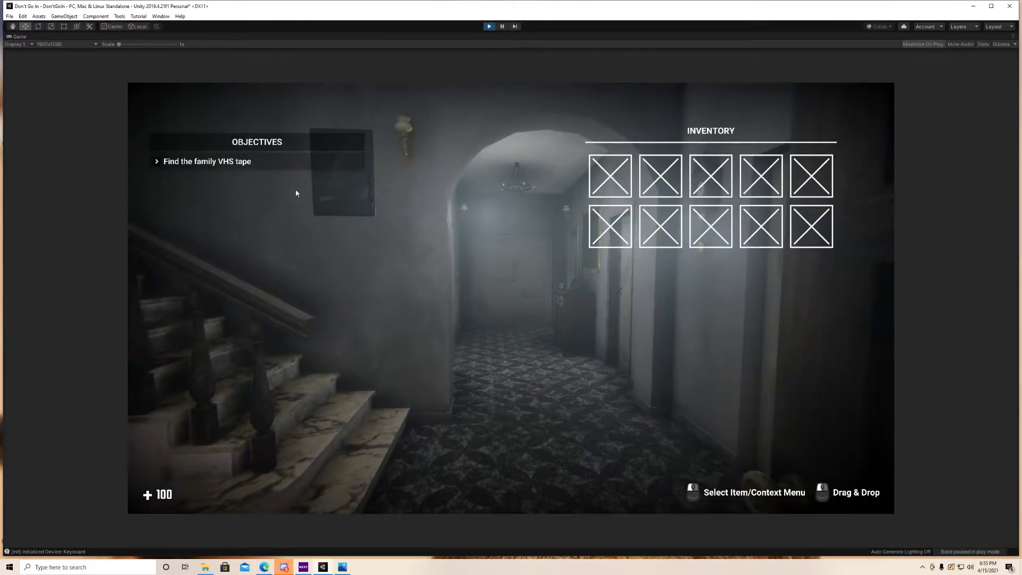
left_click(488, 25)
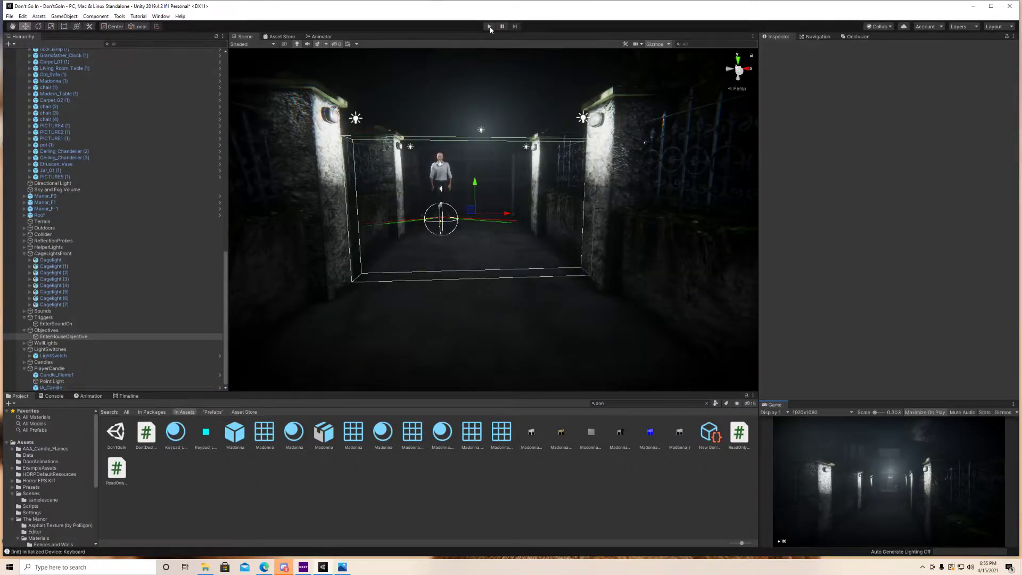
Playtest the scene again, checking the objectives and inventory at the start and after walking through the path's objective trigger.
left_click(489, 27)
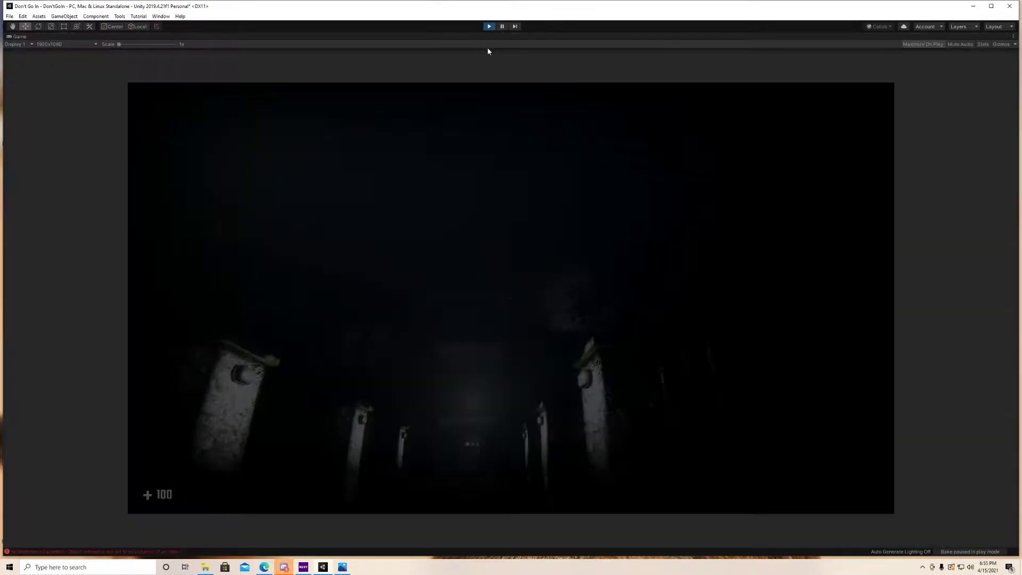
key("Tab")
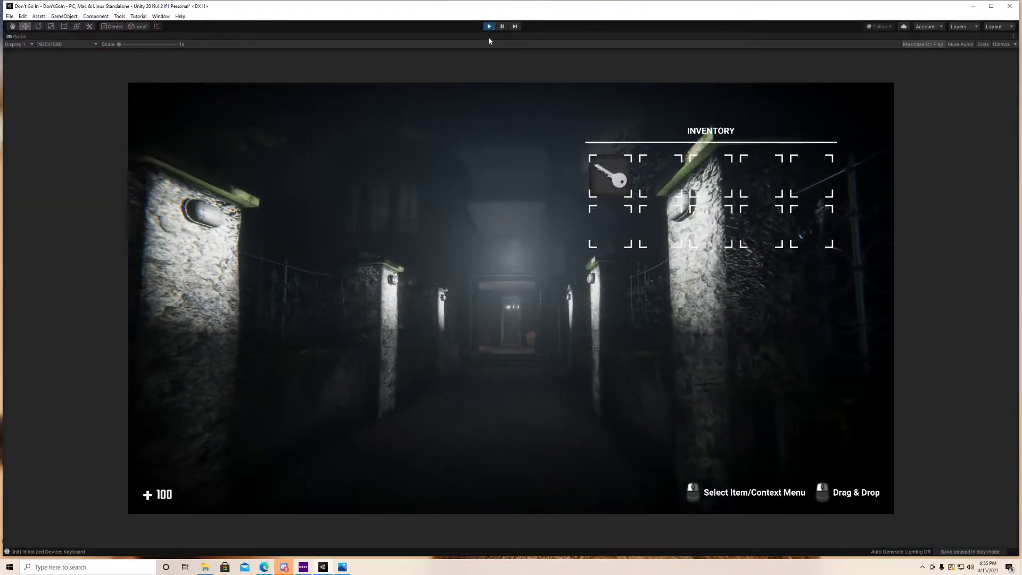
key("Tab")
key("w")
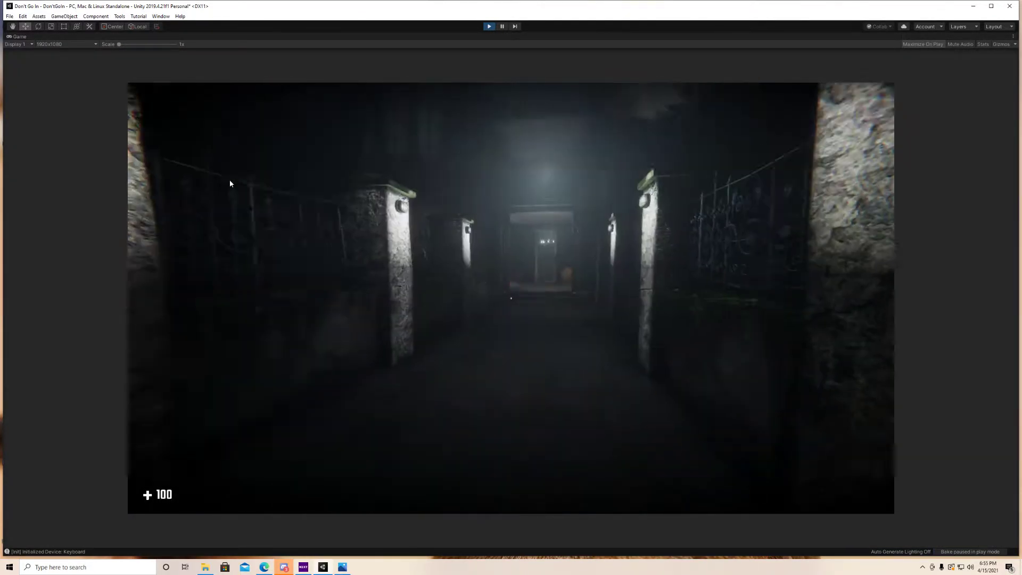
key("w")
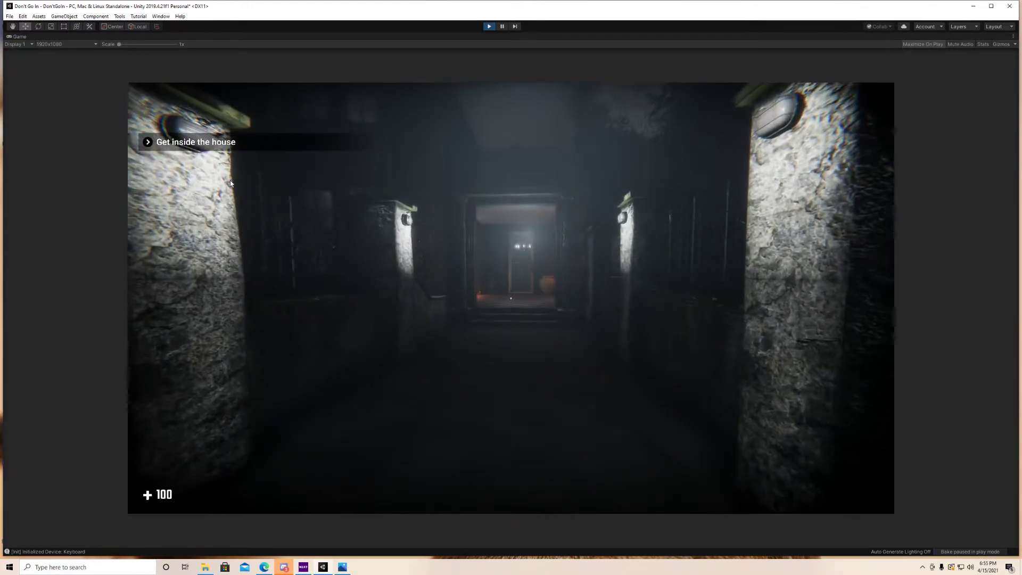
key("Tab")
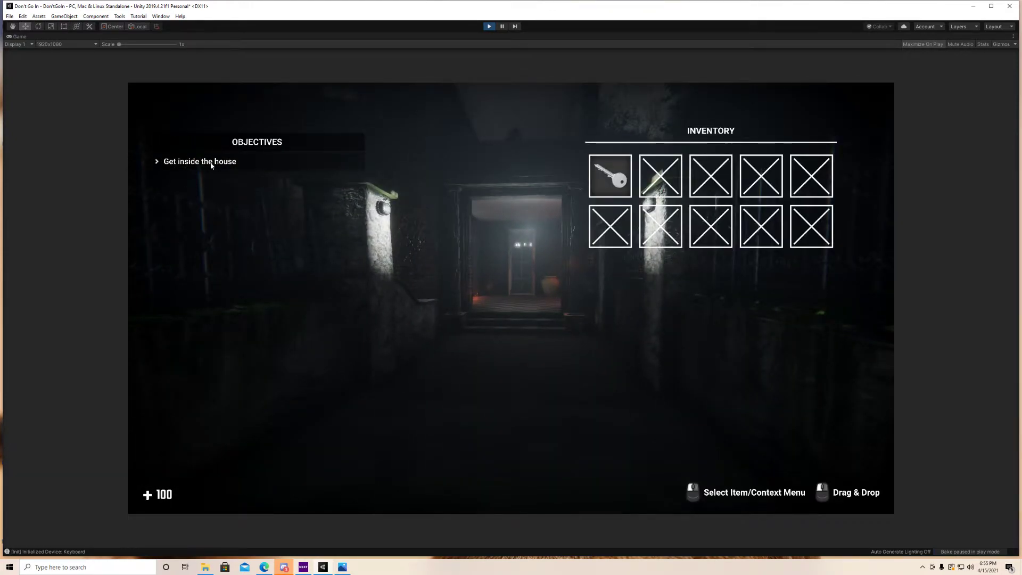
key("Tab")
key("Tab")
key("Tab")
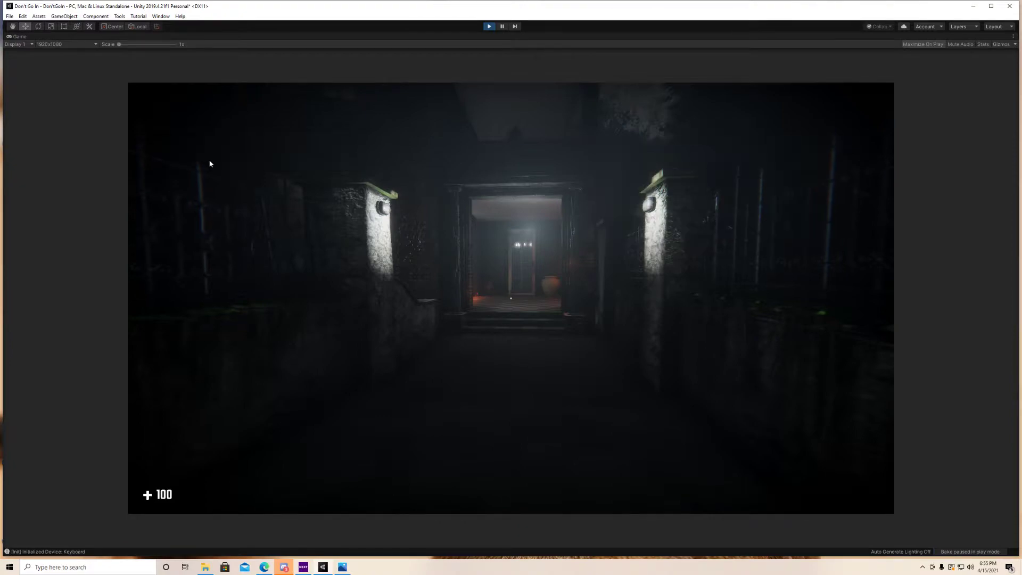
Walk up the path onto the porch, open the front door and enter the house hallway.
key("w")
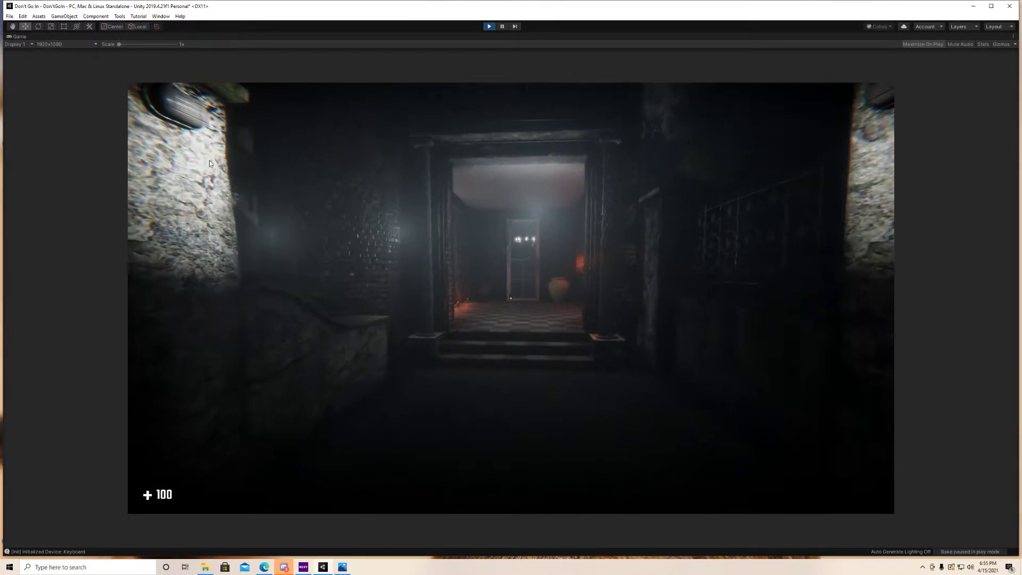
key("w")
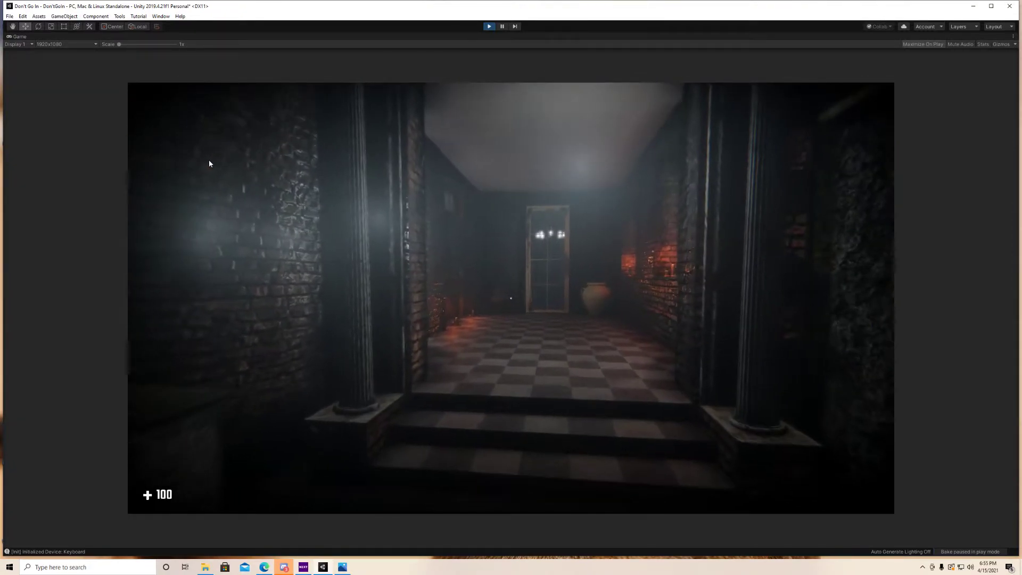
key("w")
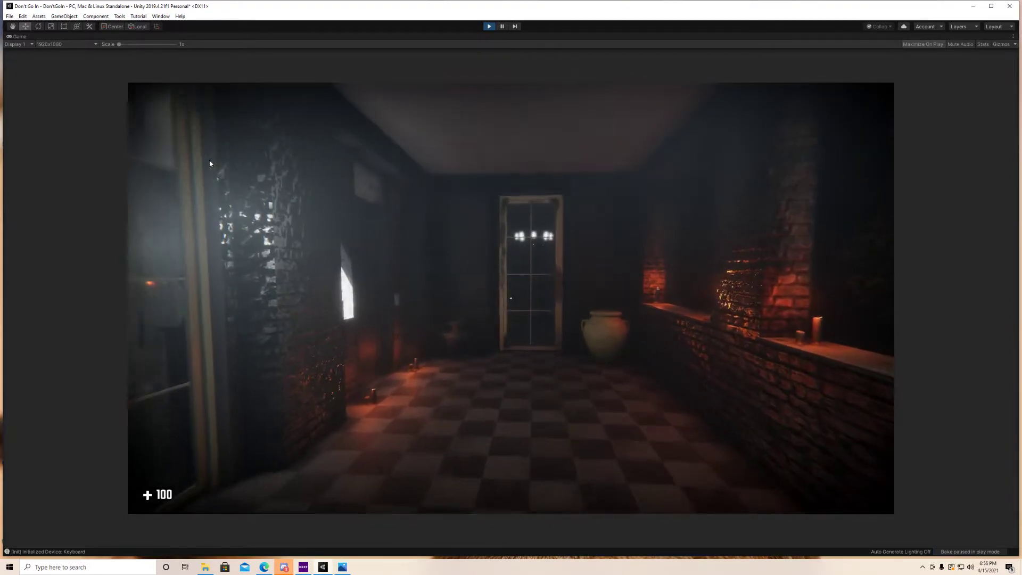
key("w")
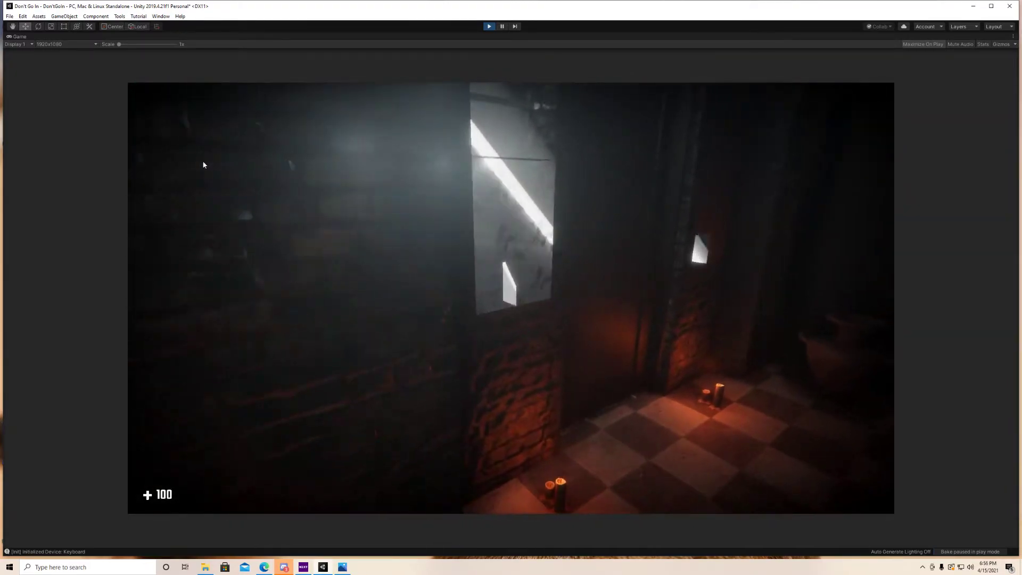
key("w")
key("e")
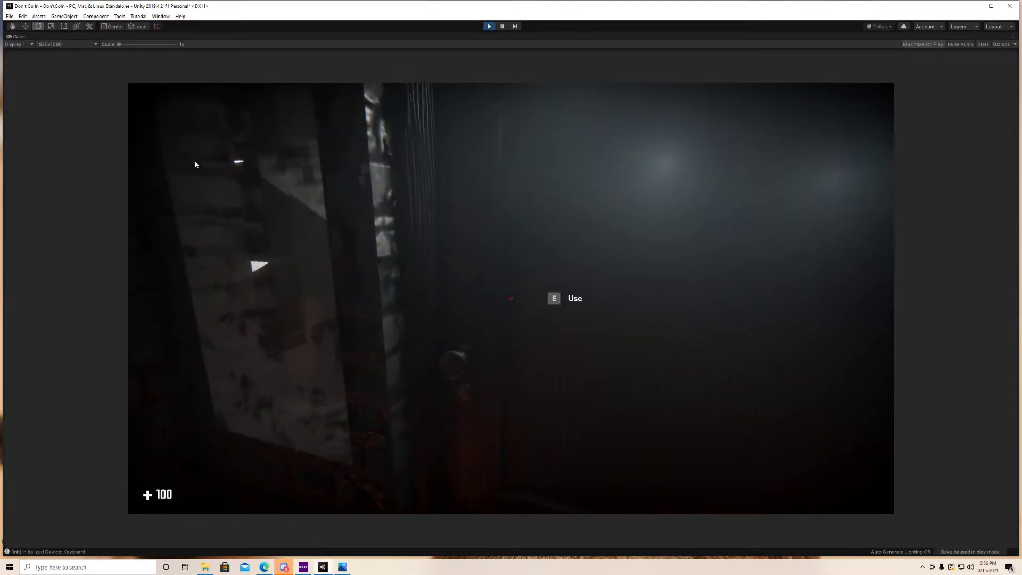
key("w")
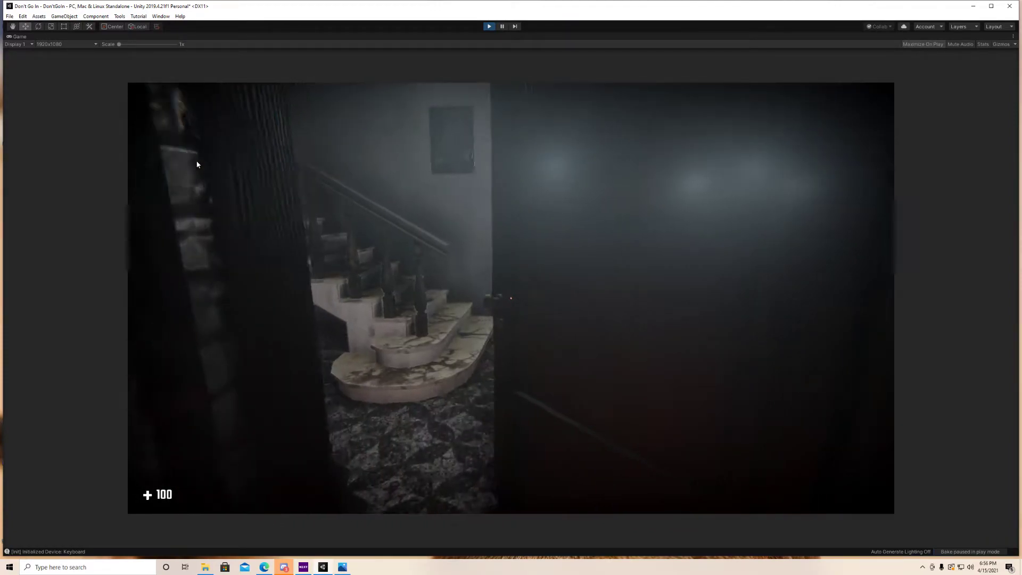
key("w")
Check the objectives list inside the house and again from the porch, and end the playtest.
key("Tab")
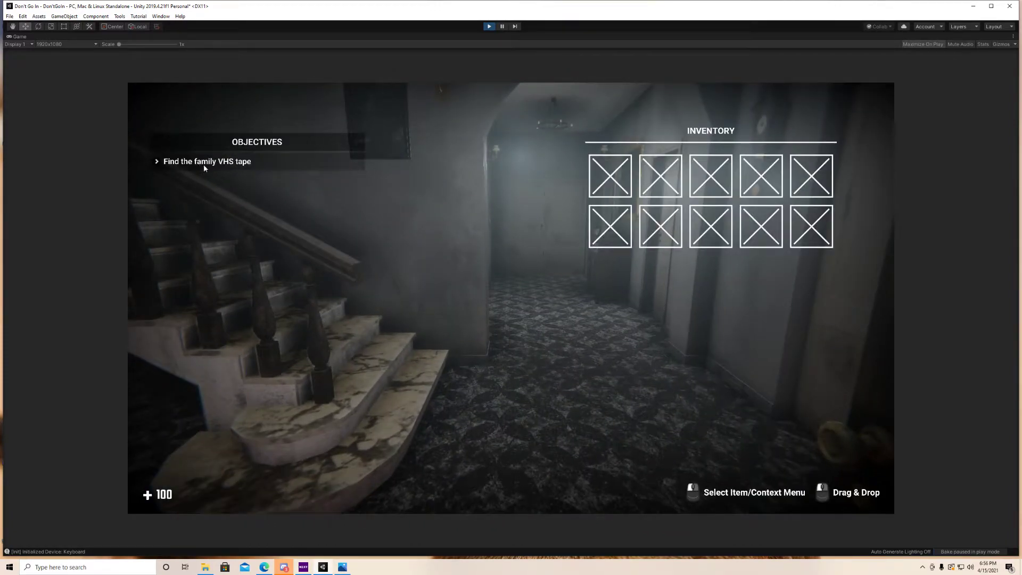
key("Tab")
key("w")
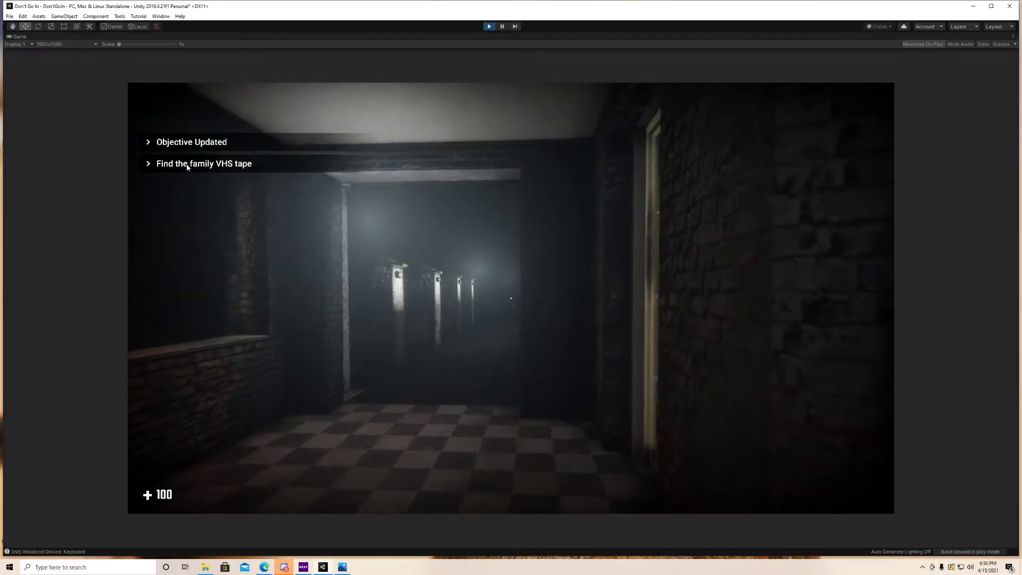
key("w")
key("Tab")
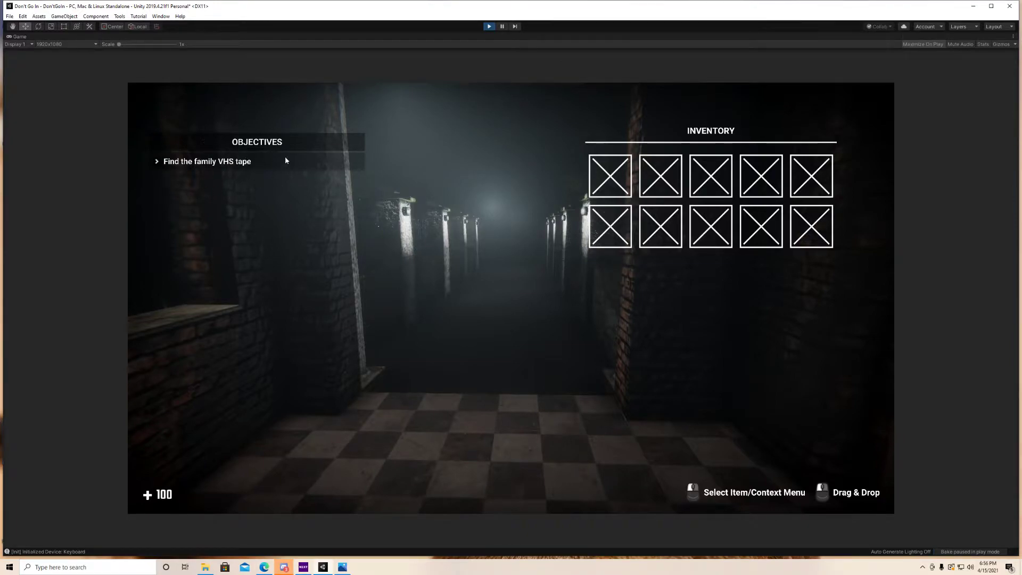
key("Tab")
key("Escape")
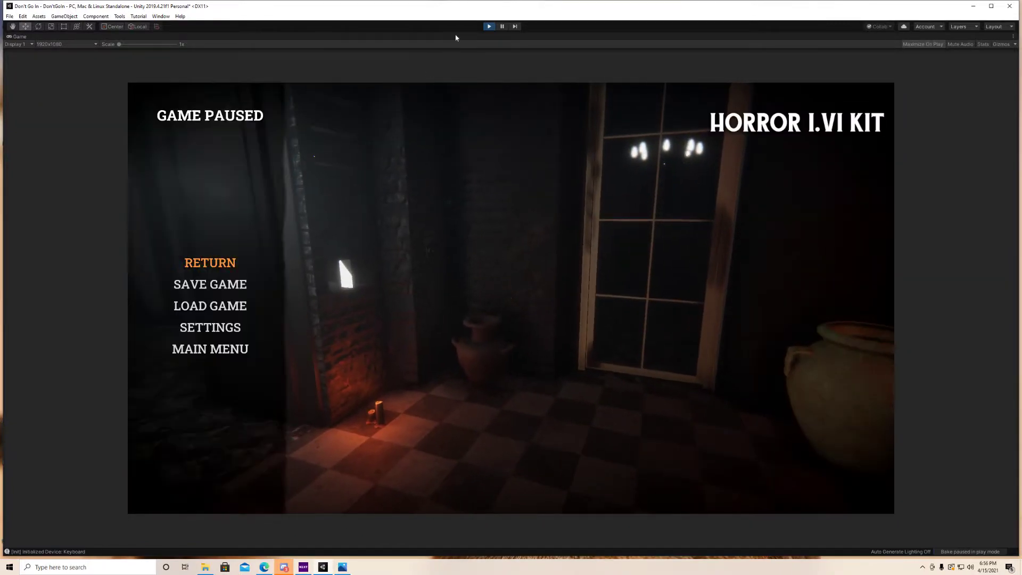
left_click(486, 28)
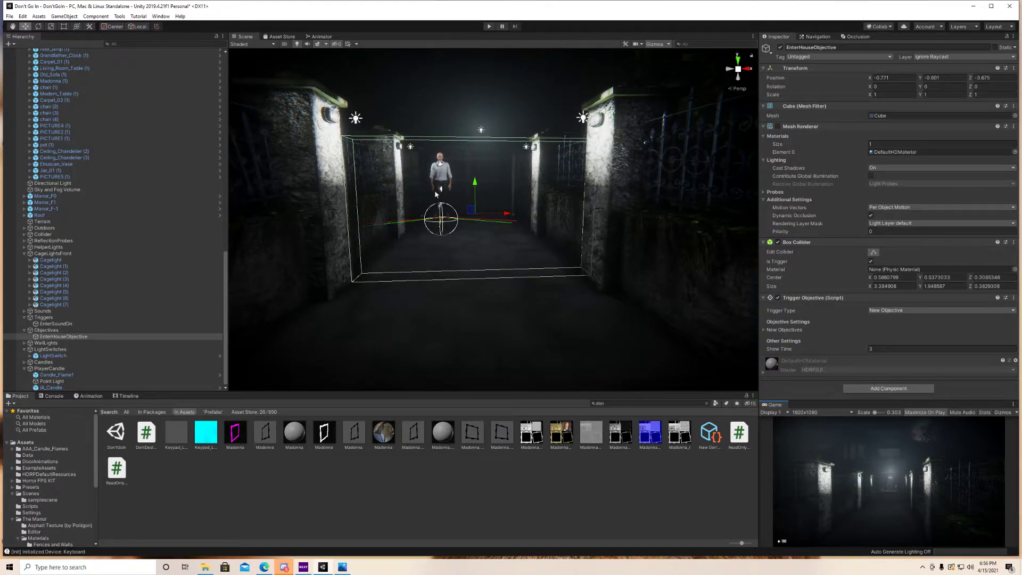
Look through the HFPS KIT setup and scriptable creation options, including New Scene Objectives, without creating anything.
left_click(119, 16)
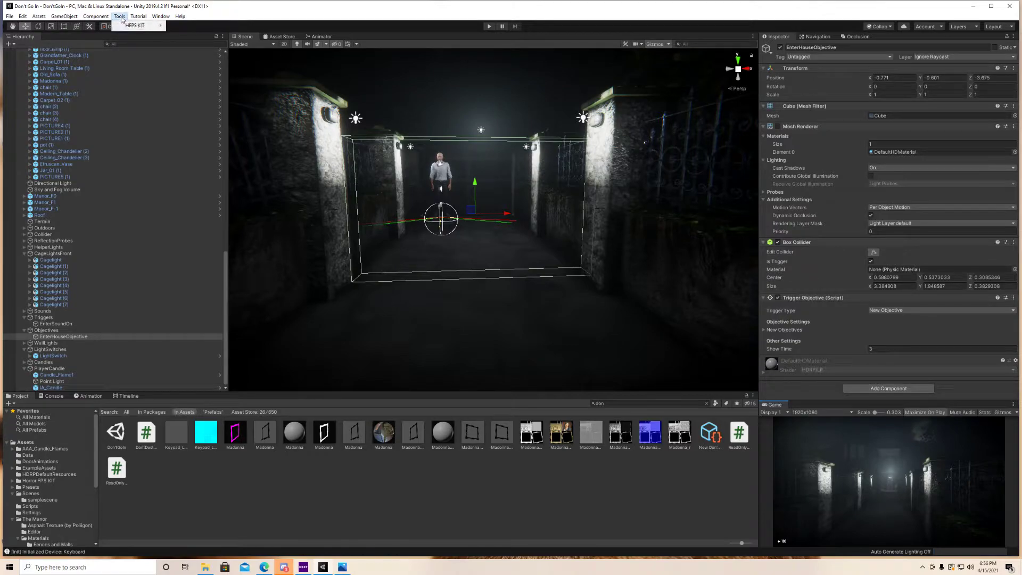
mouse_move(144, 26)
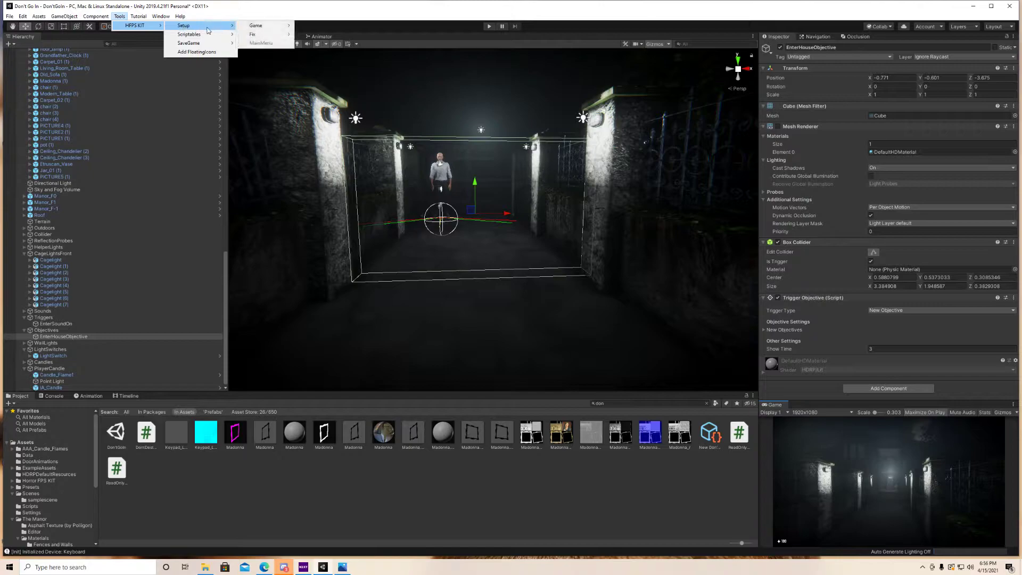
mouse_move(220, 35)
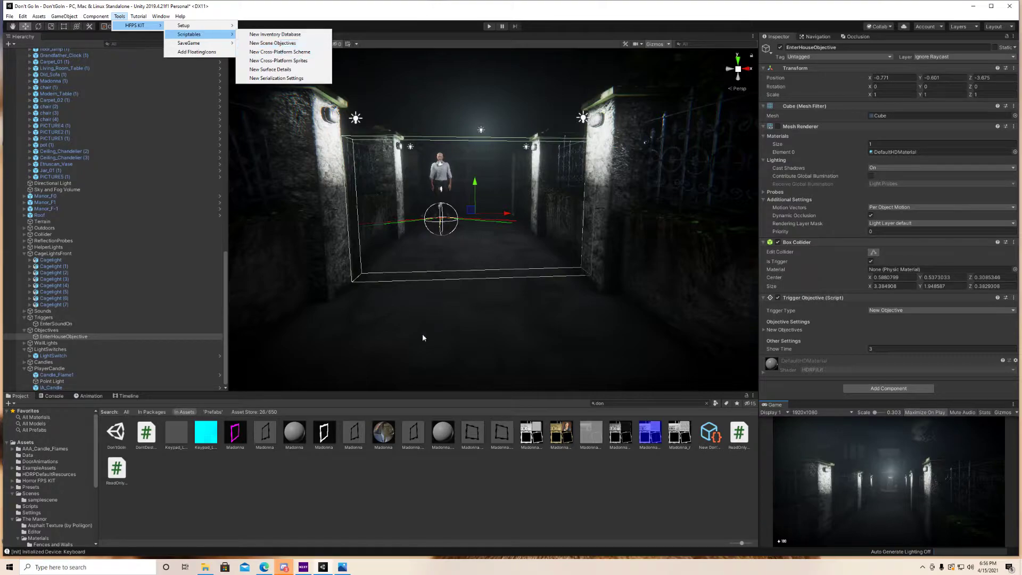
left_click(551, 500)
Open the New Don'tGoIn Objectives asset, review its objective entries and compare them with the EnterHouseObjective trigger on the path.
left_click(659, 403)
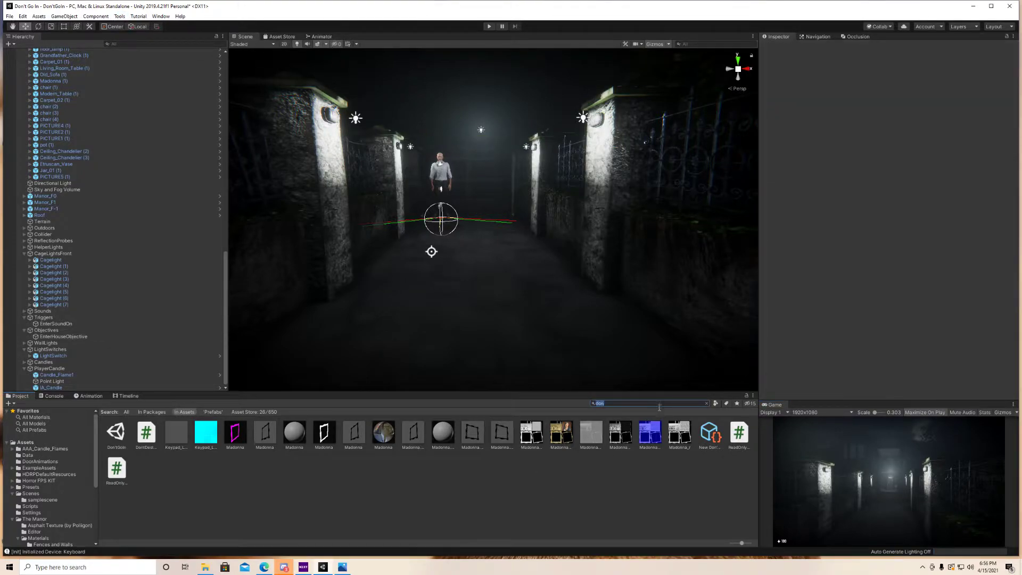
left_click(709, 443)
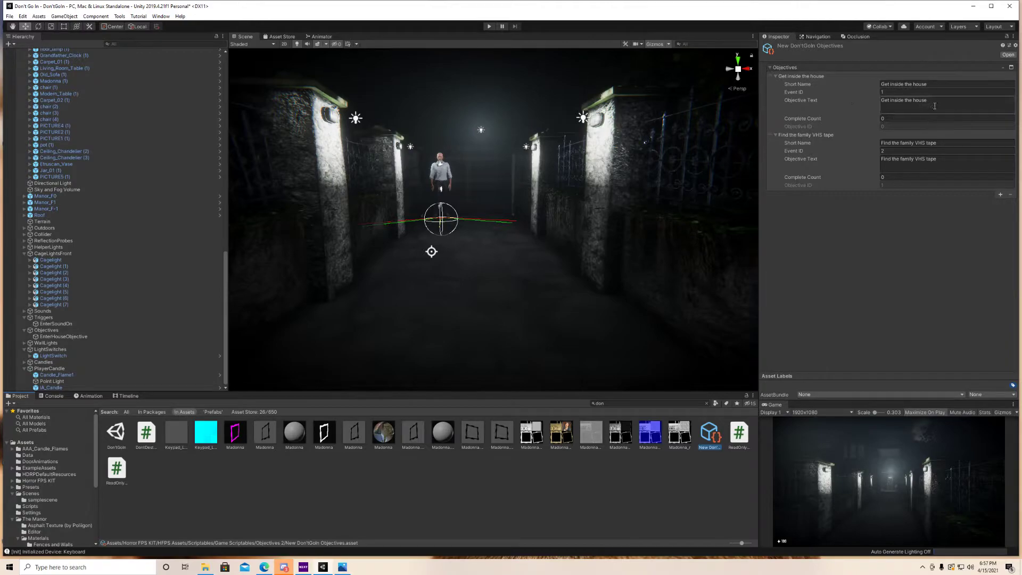
left_click(878, 102)
left_click(937, 105)
left_click(432, 255)
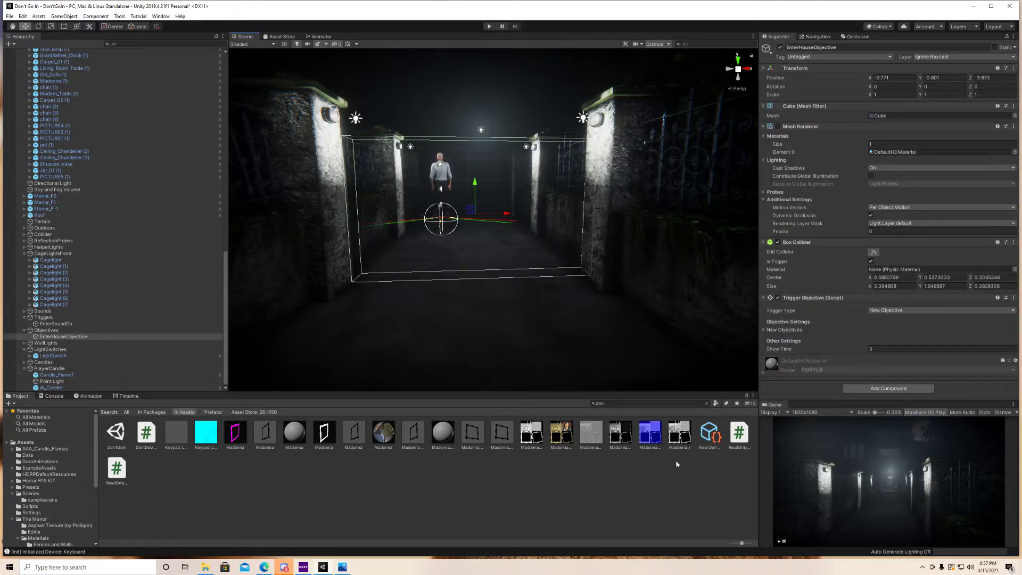
left_click(710, 434)
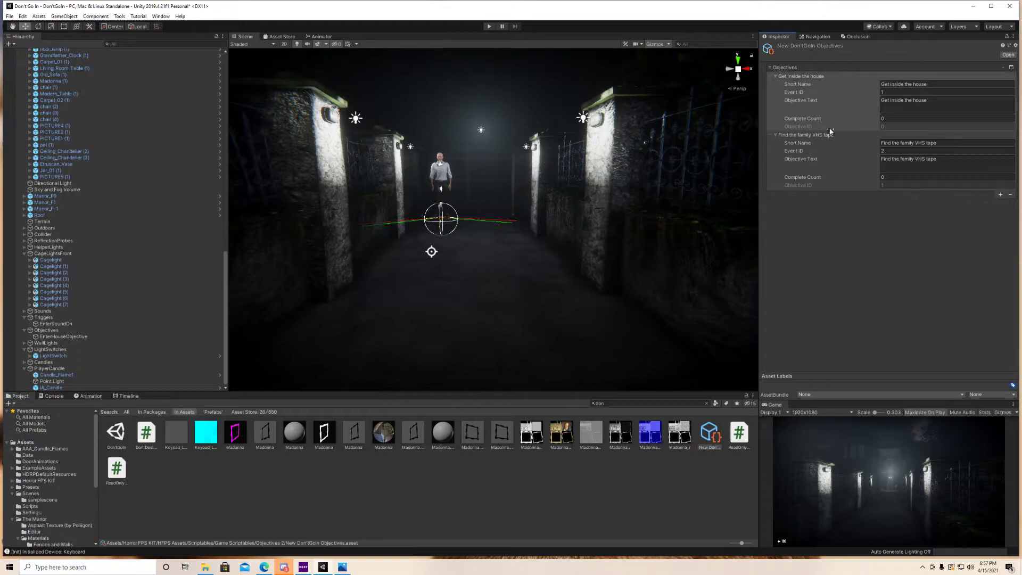
Add a third objective entry to the Don'tGoIn objectives asset and remove it again.
left_click(1000, 195)
left_click(790, 194)
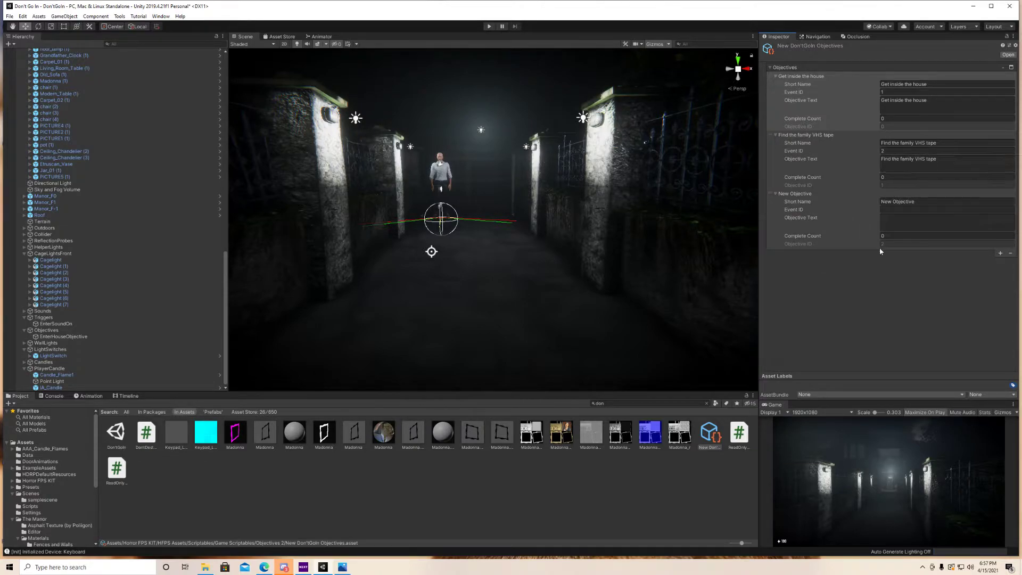
left_click(841, 213)
left_click(1010, 253)
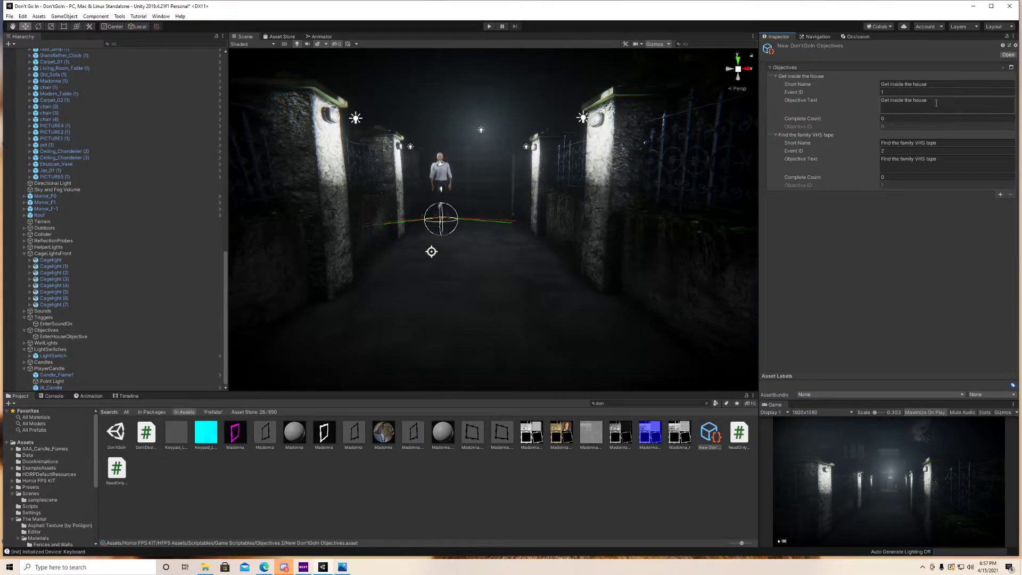
Try replacing the first objective's Short Name with "first objec", undo it, and check the entry's Event ID.
left_click_drag(937, 102, 879, 98)
left_click(882, 84)
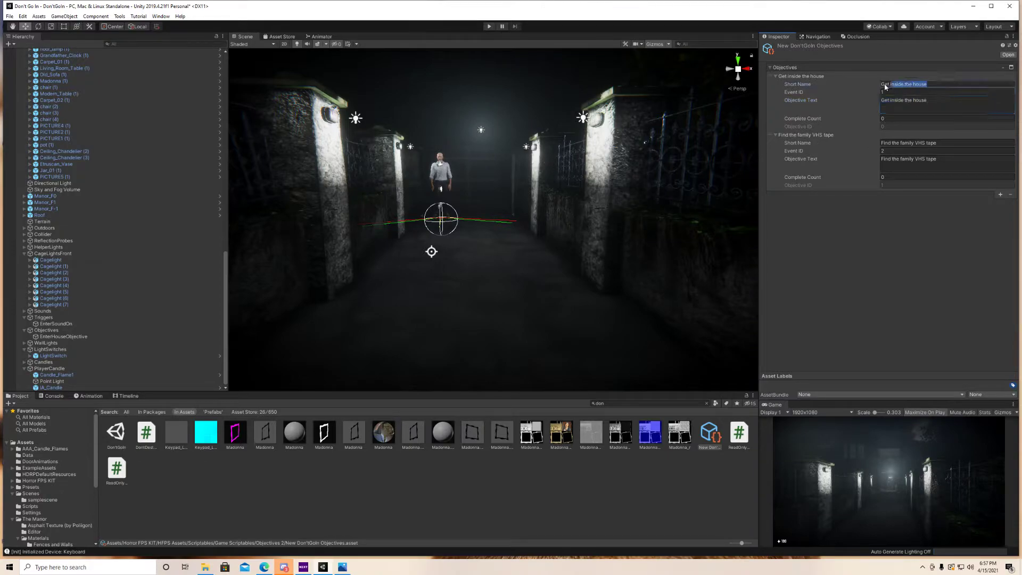
type("first objective")
key("ctrl+z")
left_click(894, 216)
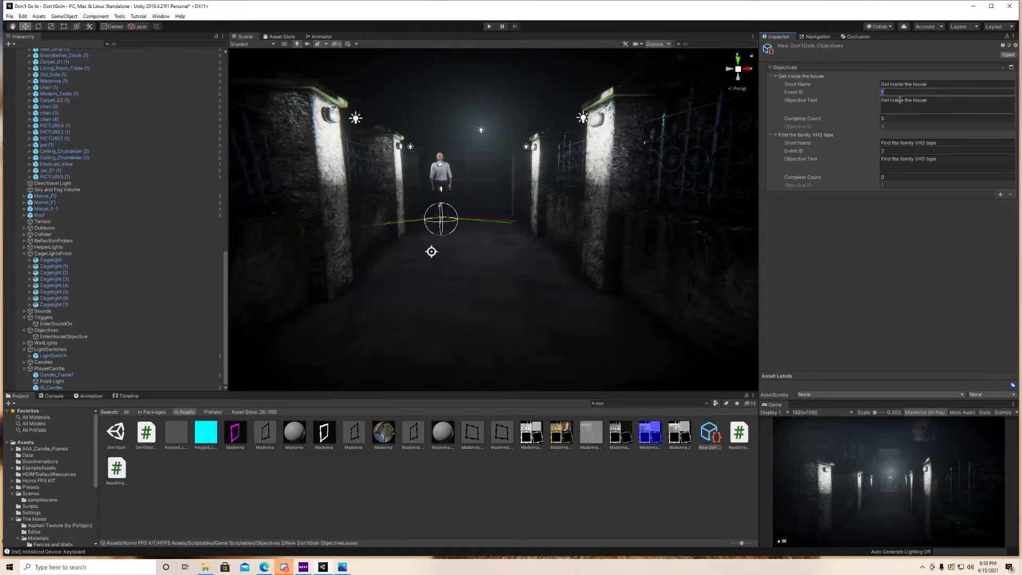
left_click(882, 92)
Create a 3D cube on the gated path and move it along Z to about 16.36.
right_click_drag(526, 232, 522, 235)
key("w")
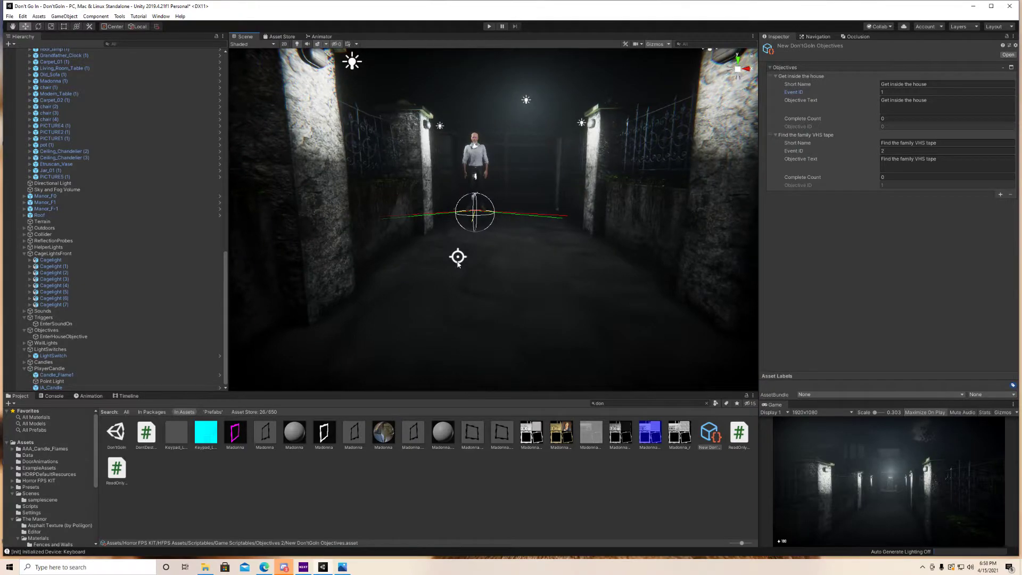
left_click(457, 258)
right_click_drag(463, 265, 577, 235)
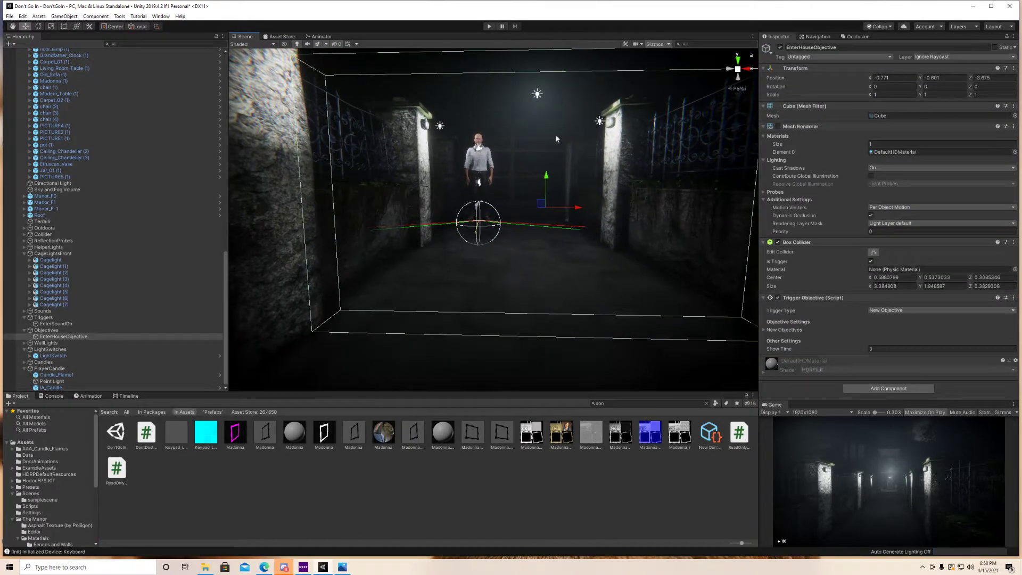
left_click(64, 16)
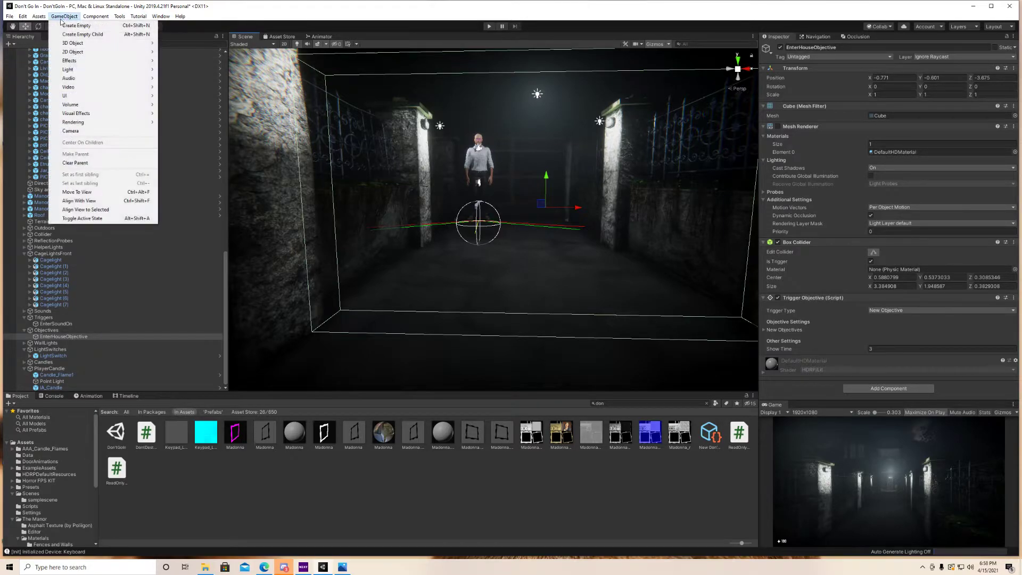
mouse_move(89, 46)
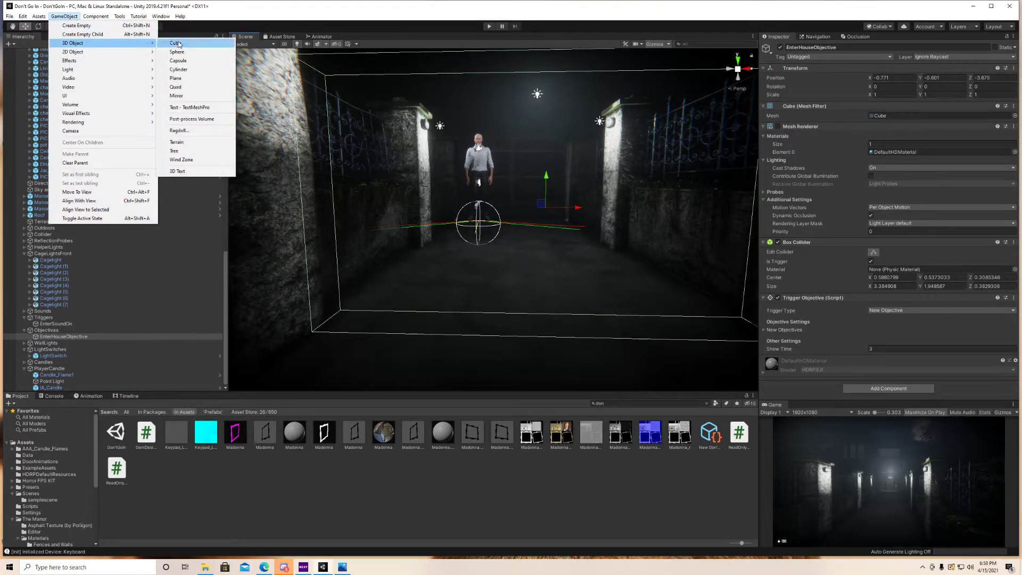
left_click(179, 45)
scroll(451, 176, "down", 6)
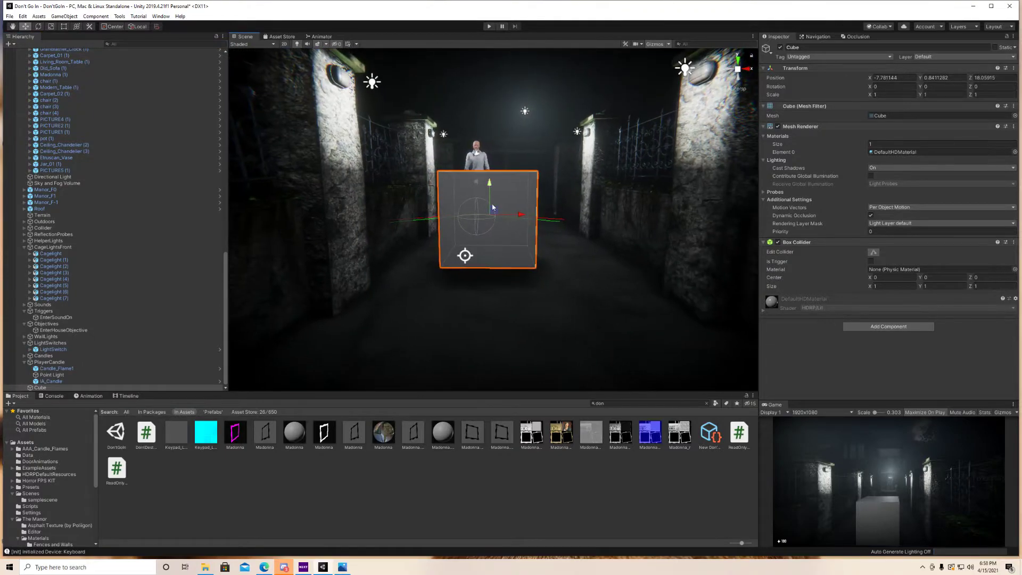
right_click_drag(493, 208, 491, 222)
left_click_drag(505, 209, 453, 240)
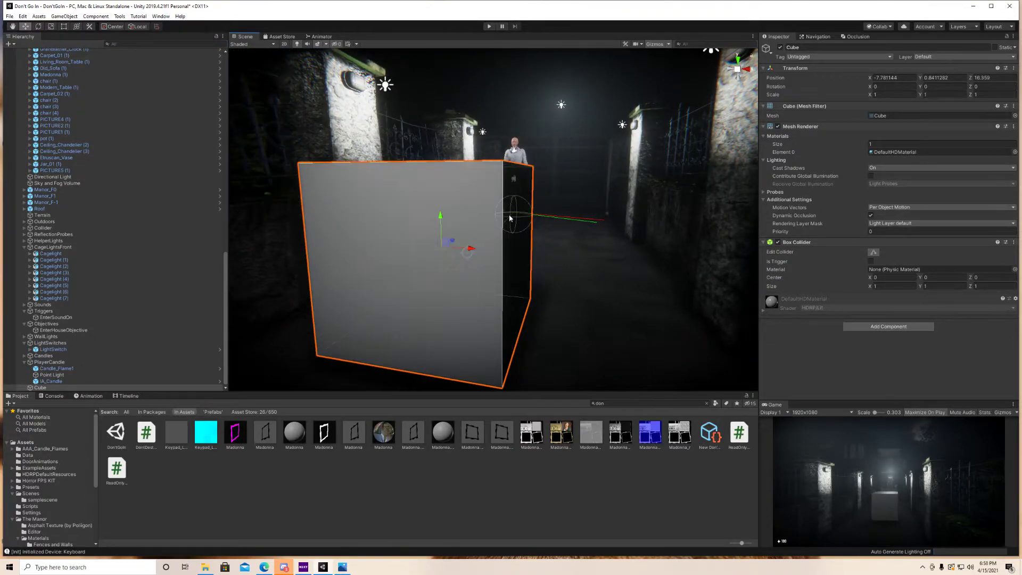
Make the cube's Box Collider a trigger and turn off its Mesh Renderer, toggling the renderer to compare.
left_click(871, 261)
left_click(778, 126)
right_click_drag(571, 218, 601, 223)
key("a")
key("s")
key("w")
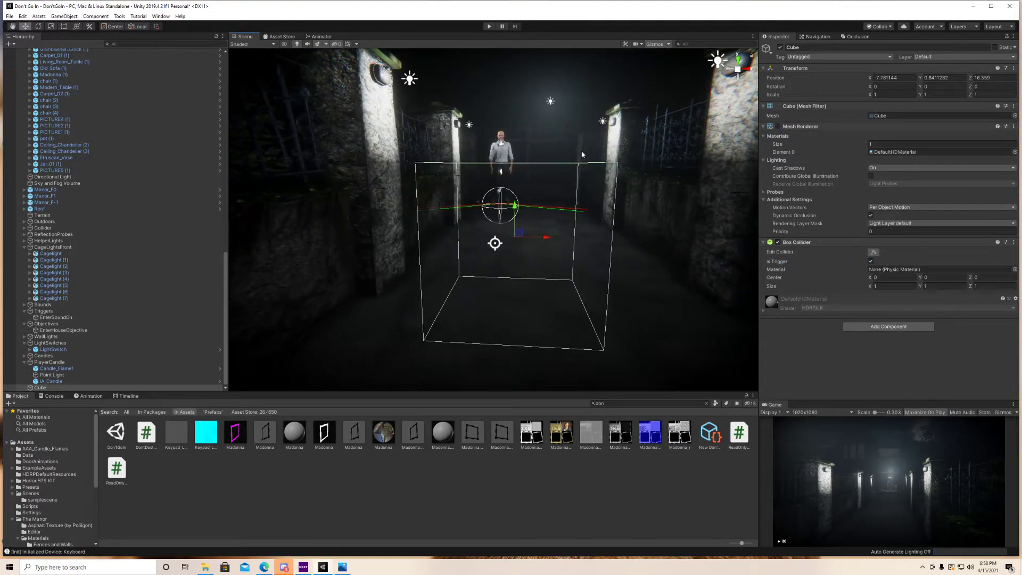
left_click(777, 126)
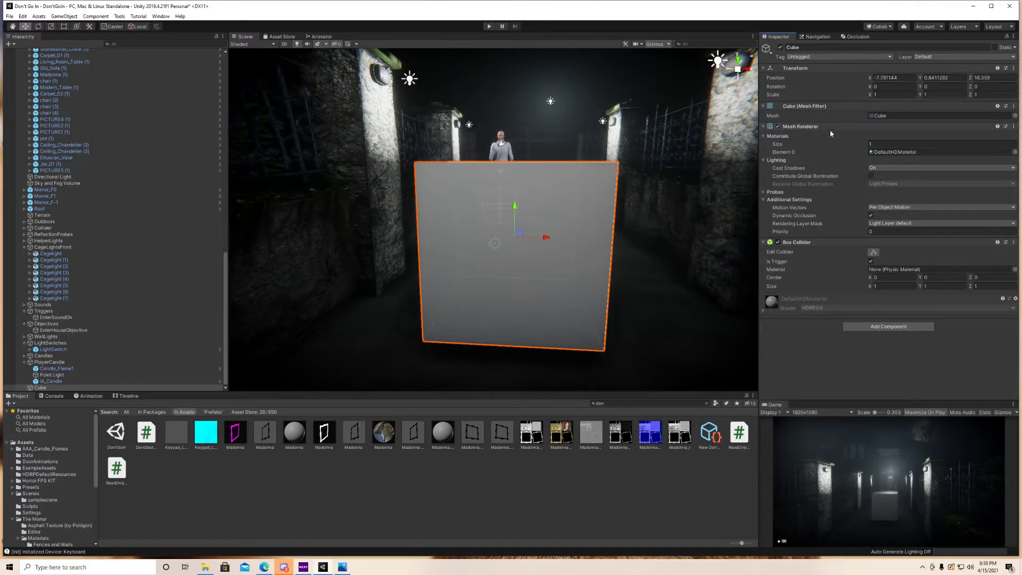
left_click(777, 126)
right_click_drag(570, 261, 582, 266)
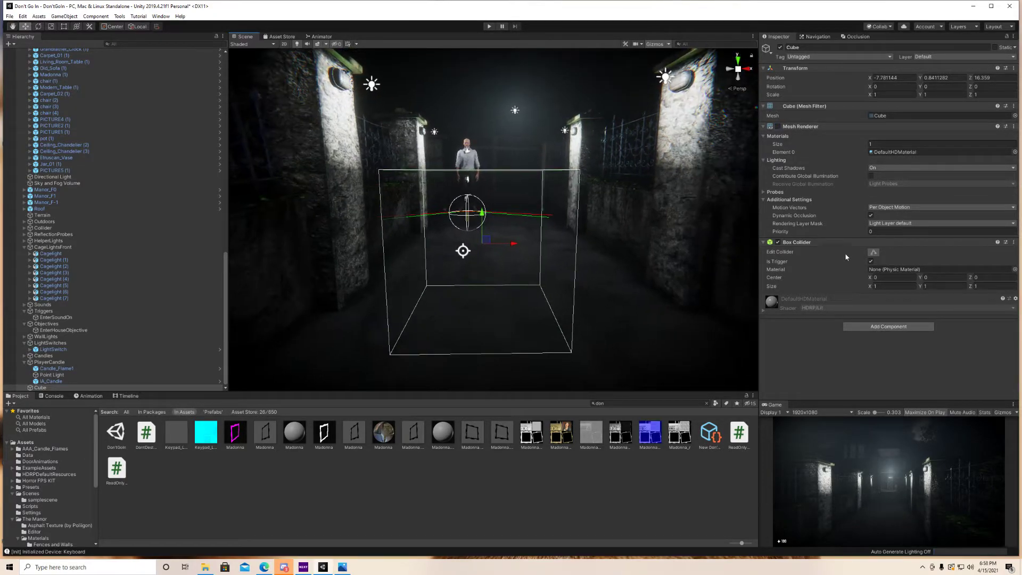
Widen the cube's Box Collider across the path to about 2.55 in X, and delete the cube from the scene.
left_click(873, 251)
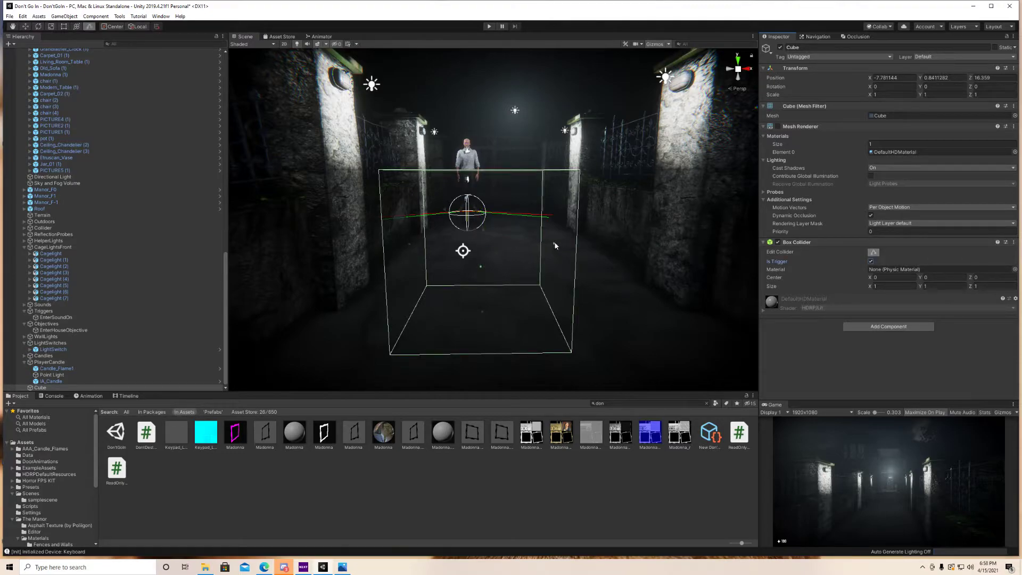
left_click_drag(555, 245, 692, 249)
left_click_drag(410, 246, 309, 246)
right_click_drag(507, 244, 501, 322)
middle_click_drag(501, 322, 505, 428)
right_click_drag(532, 346, 326, 340)
left_click(323, 318)
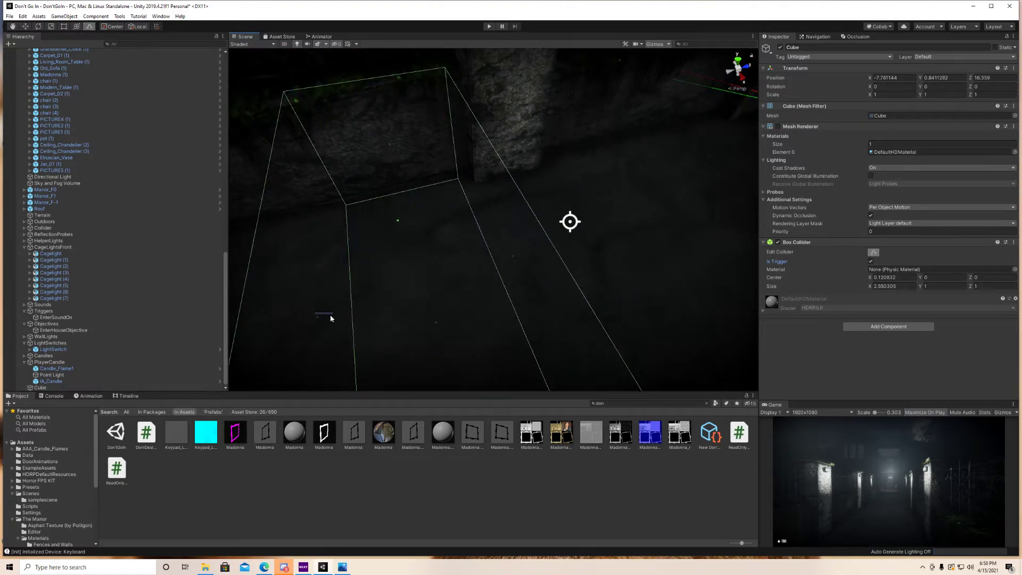
left_click(83, 387)
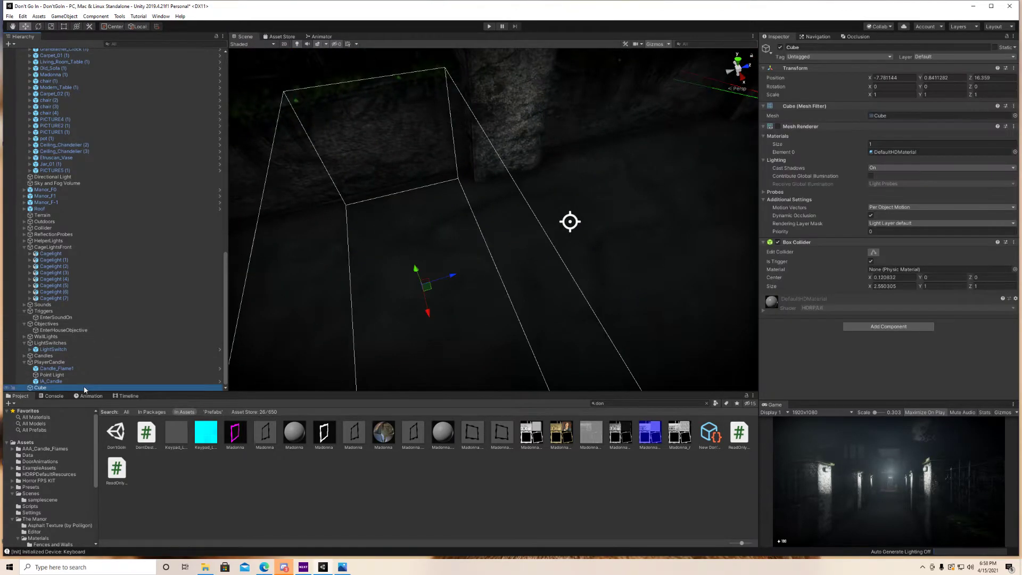
key("Delete")
Select the EnterHouseObjective trigger, toggle its Is Trigger option leaving it enabled, and review the available Trigger Type options.
left_click(568, 232)
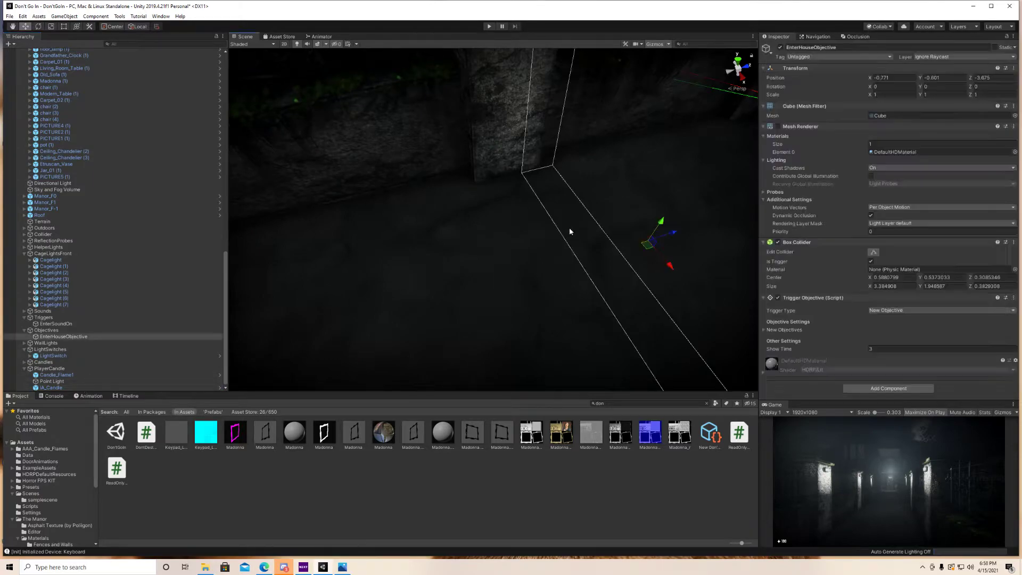
key("d")
right_click_drag(657, 235, 570, 217)
right_click_drag(562, 259, 517, 294)
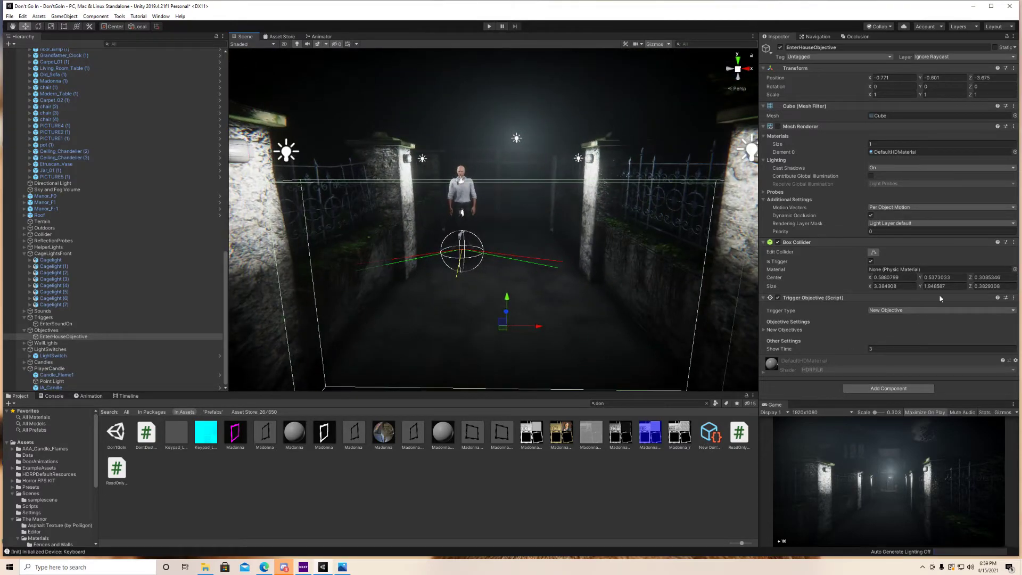
left_click(871, 262)
left_click(871, 261)
left_click(871, 261)
left_click(882, 311)
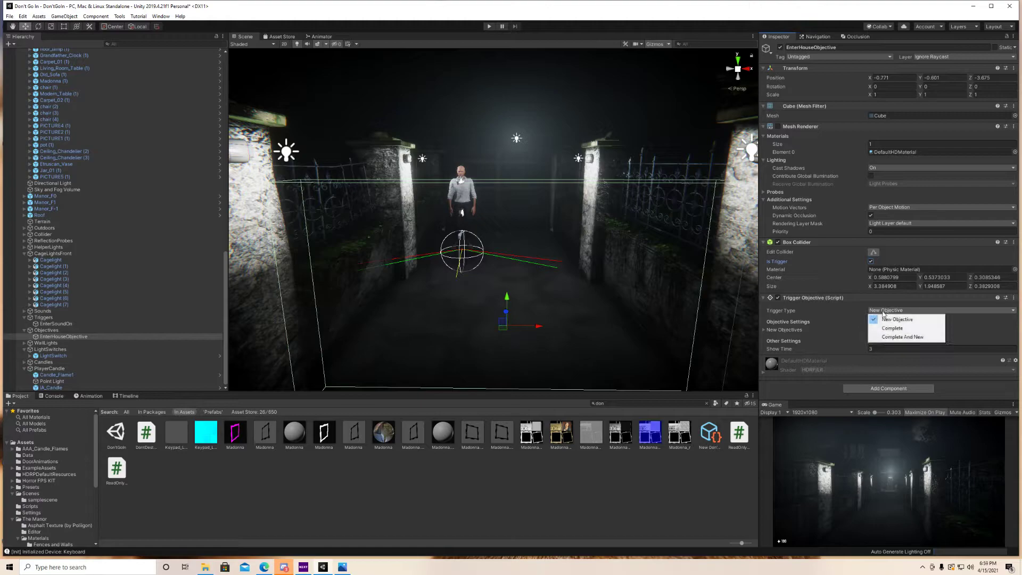
left_click(833, 308)
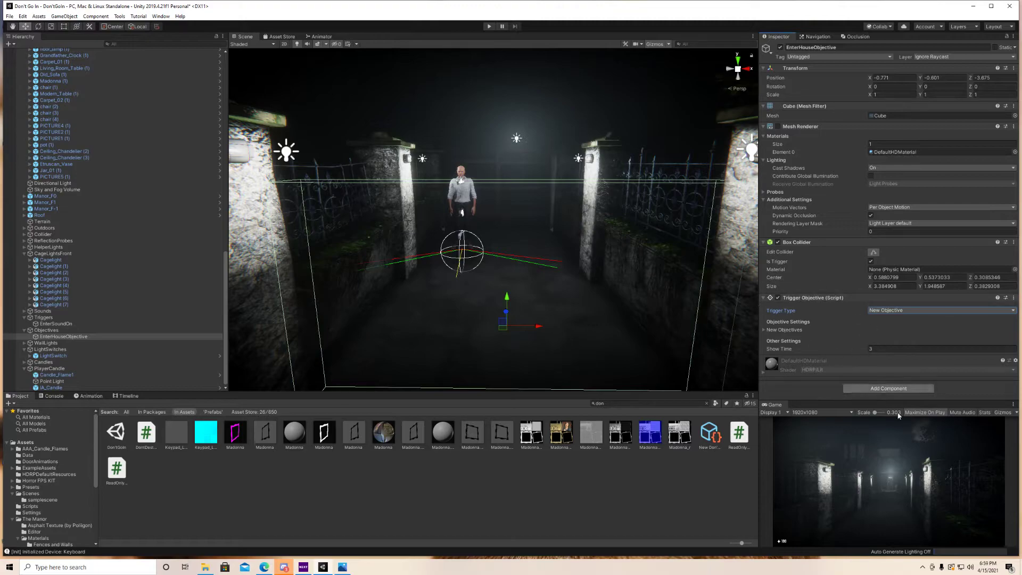
Search the addable components for "trigg" on EnterHouseObjective without adding one.
left_click(899, 389)
type("trigg")
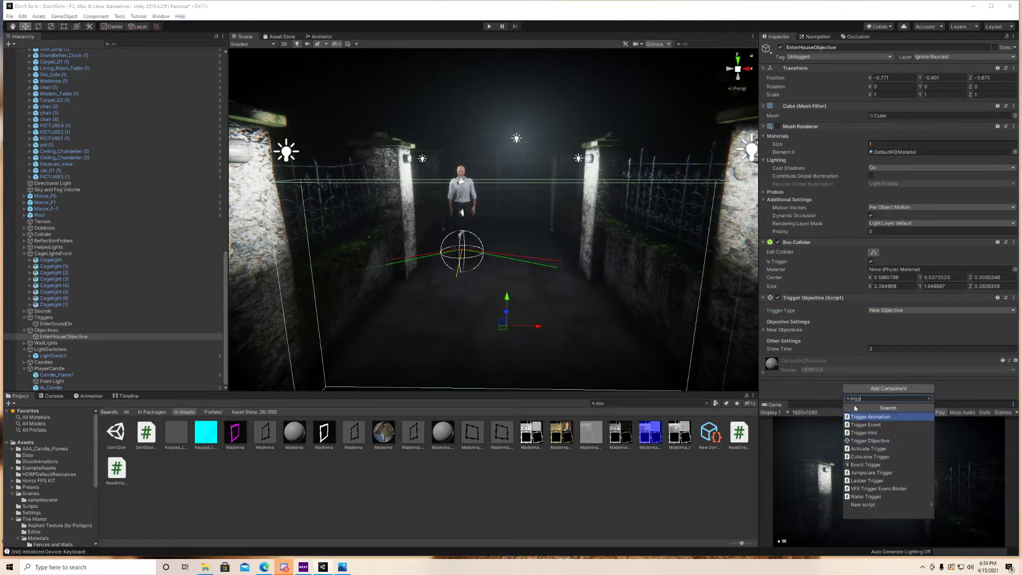
left_click(843, 350)
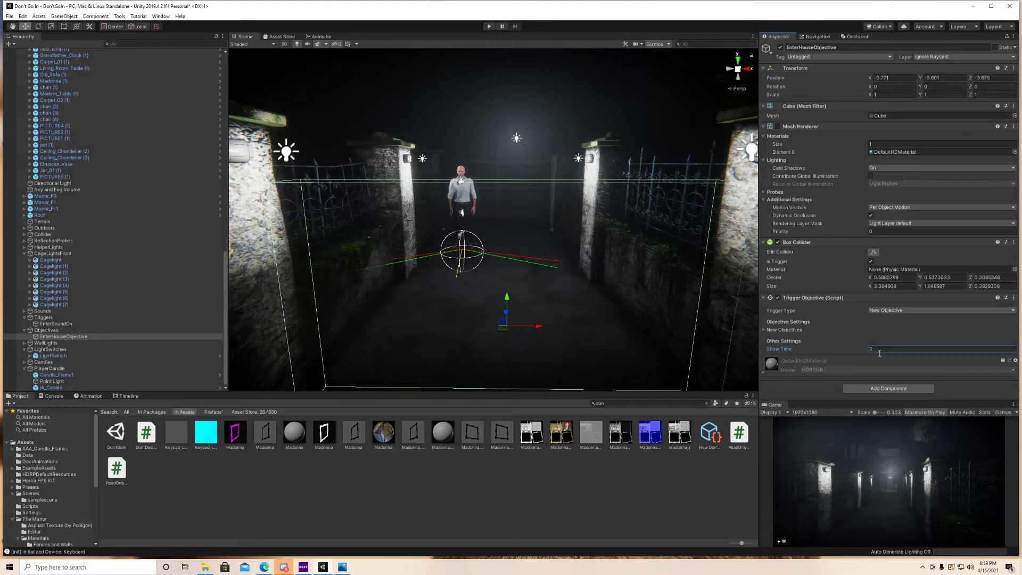
Try a Show Time of 300 in EnterHouseObjective's Trigger Objective script.
left_click_drag(880, 354, 867, 354)
type("300")
Go from the path into the house and select and focus the EnterSoundOn trigger at the front door.
key("s")
right_click_drag(630, 283, 606, 311)
key("w")
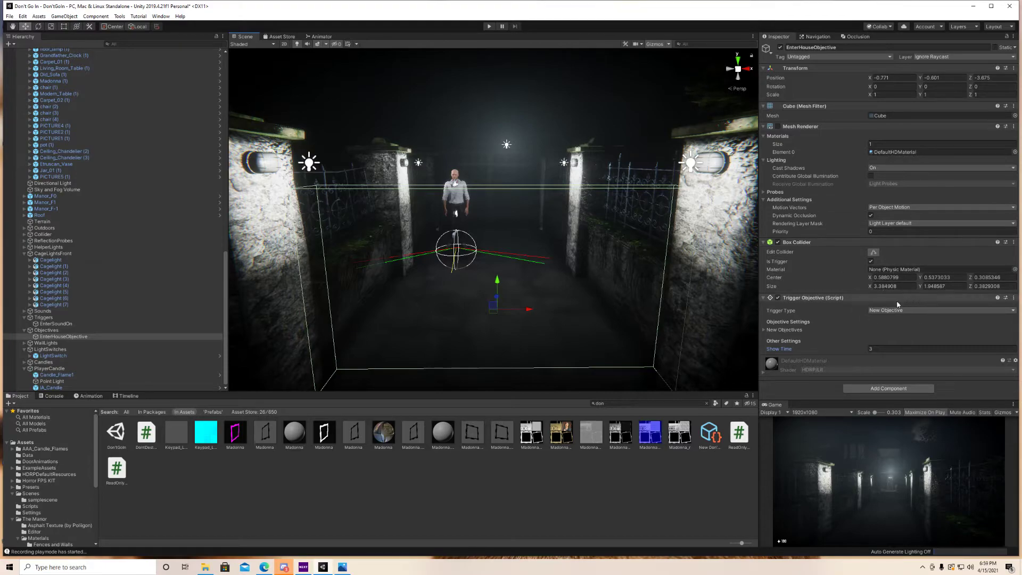
right_click_drag(639, 278, 721, 279)
right_click_drag(495, 250, 579, 317)
key("w")
key("w")
key("w")
left_click(580, 318)
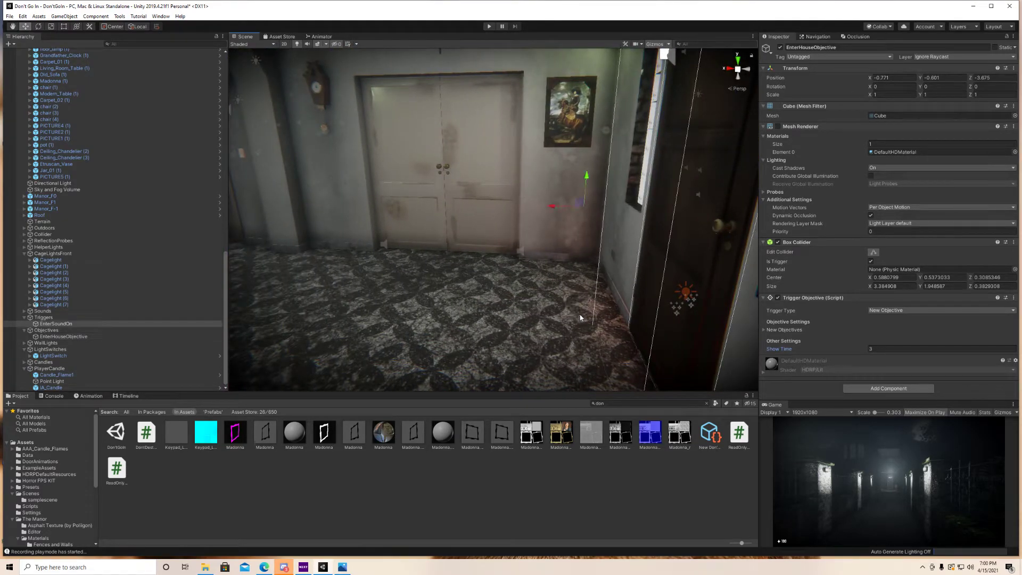
key("f")
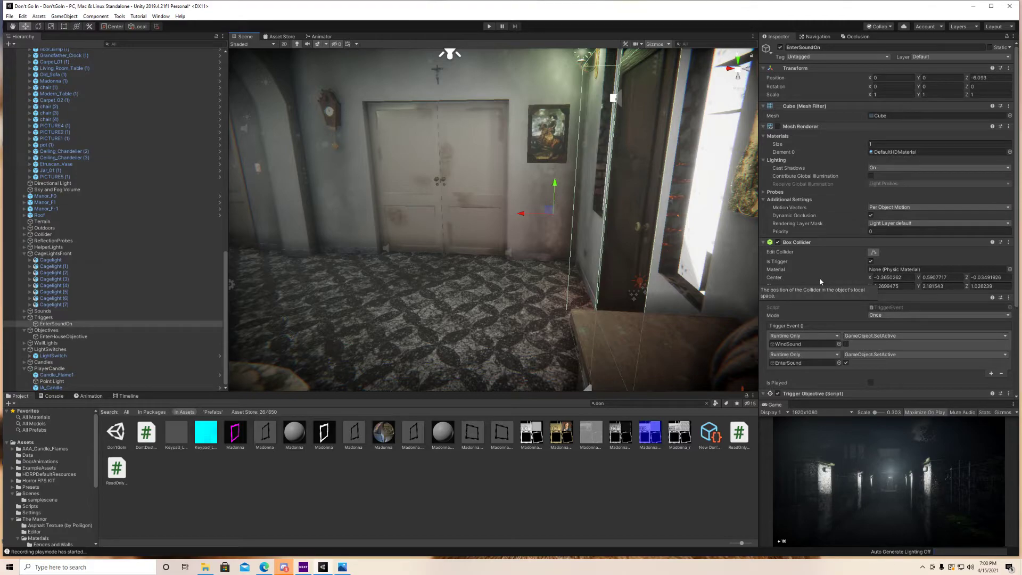
Examine EnterSoundOn's Box Collider, Trigger Event and Trigger Objective settings alongside its collider box at the front door.
scroll(832, 292, "down", 5)
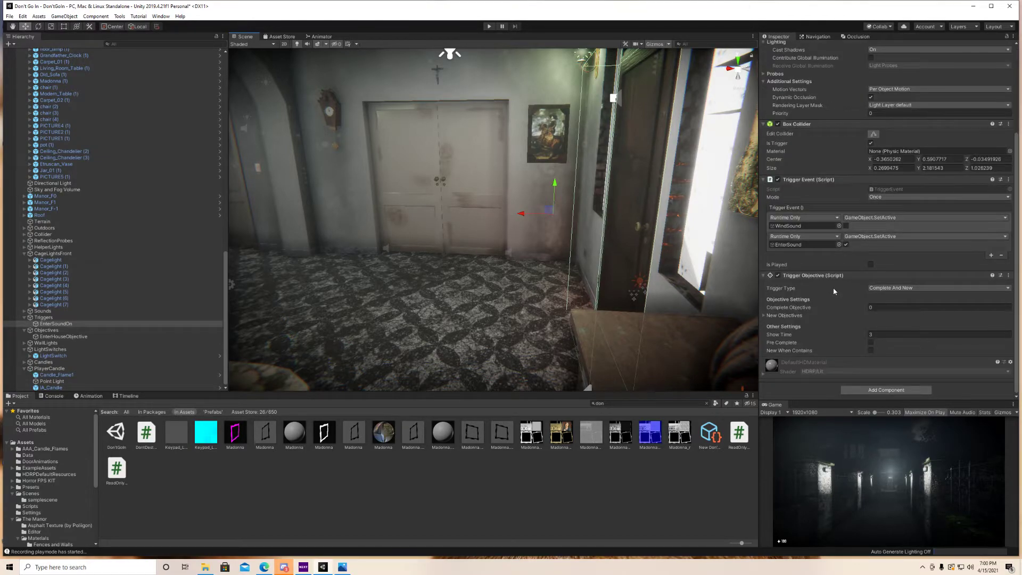
right_click_drag(552, 236, 579, 241)
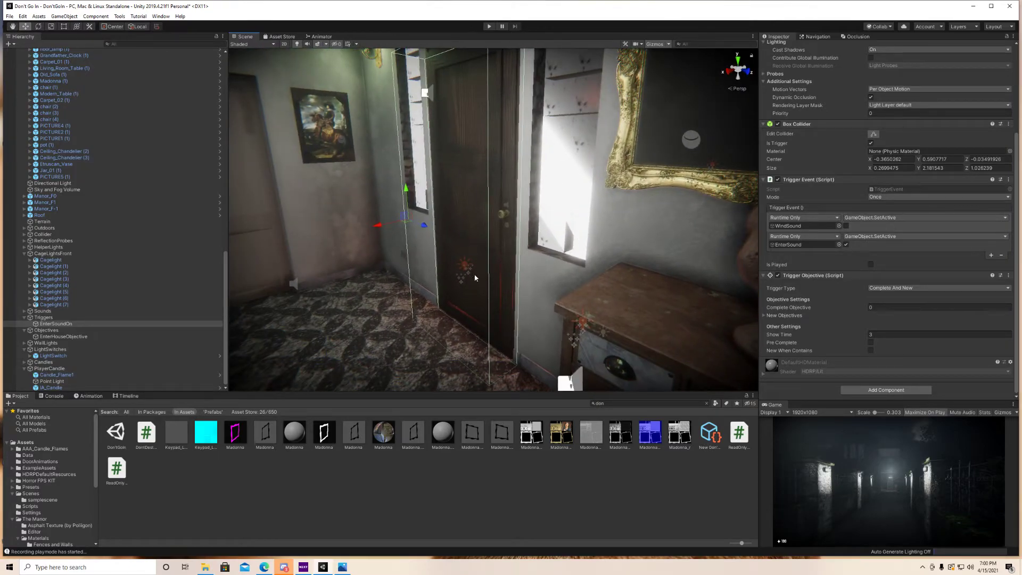
right_click_drag(578, 303, 612, 295)
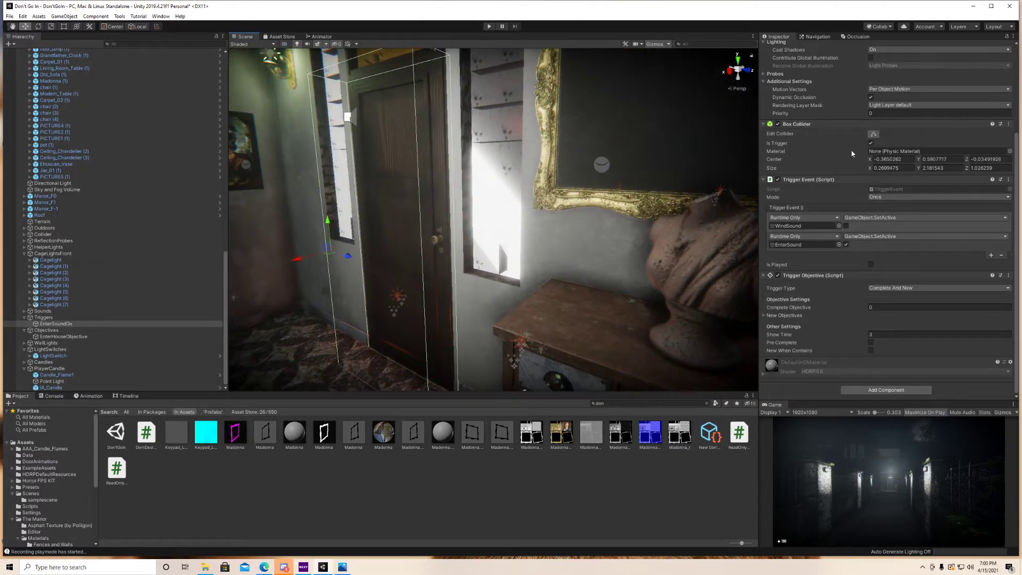
scroll(819, 162, "up", 5)
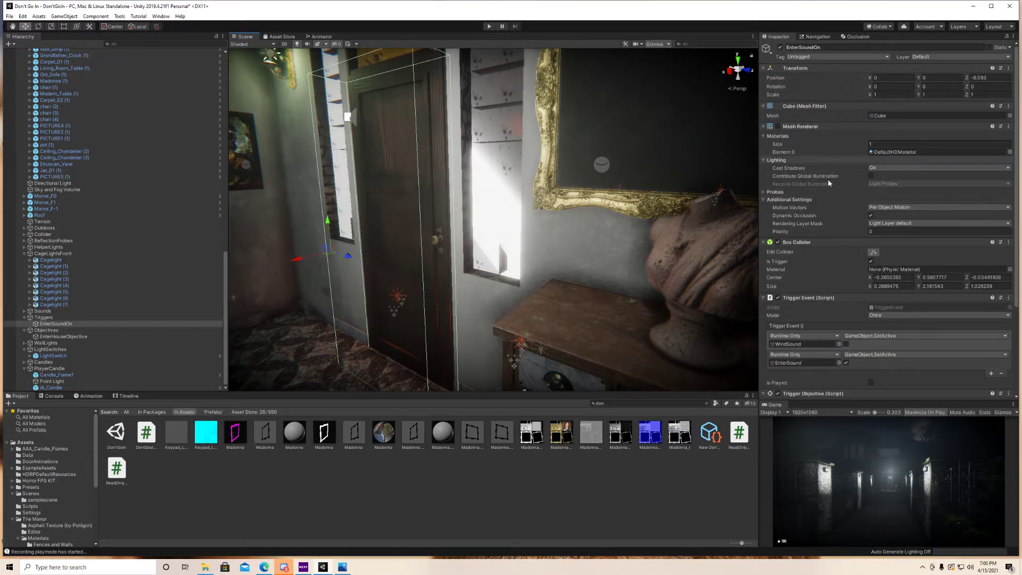
scroll(819, 194, "down", 5)
right_click_drag(541, 220, 515, 212)
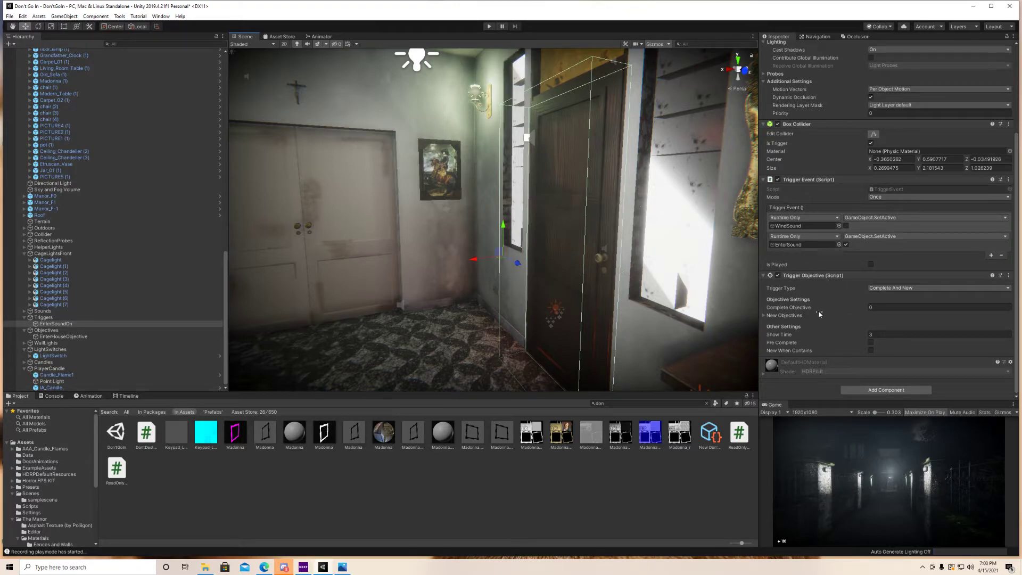
Review the Trigger Type options of EnterSoundOn's Trigger Objective, keeping Complete And New, and check the entries of the New Don'tGoIn Objectives asset.
left_click(895, 289)
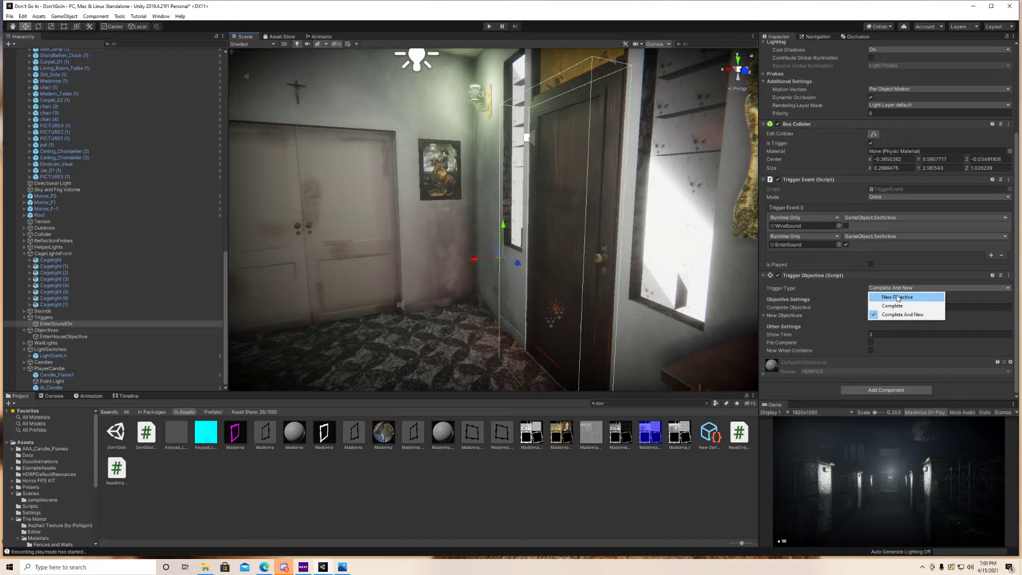
left_click(851, 294)
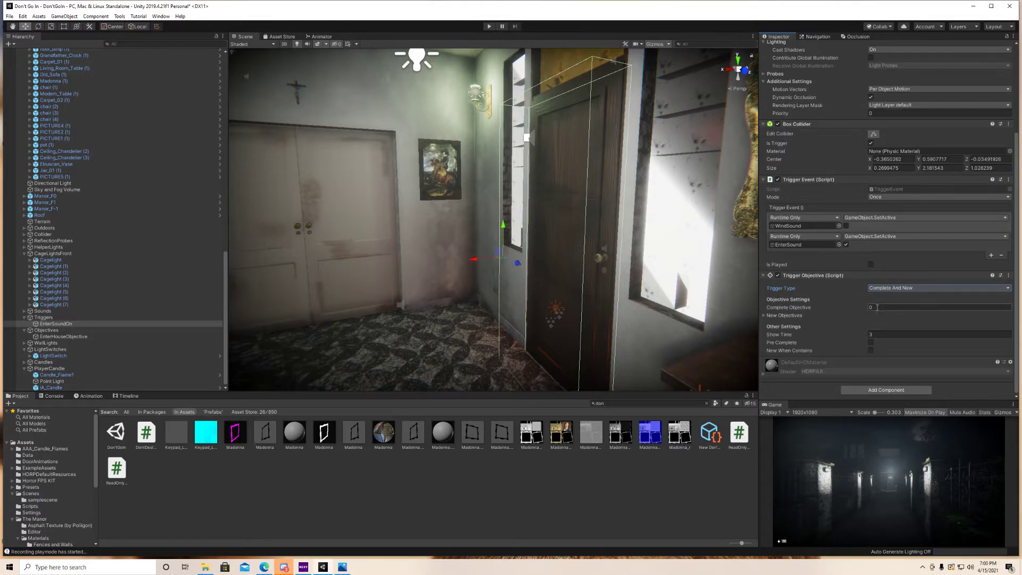
left_click(710, 432)
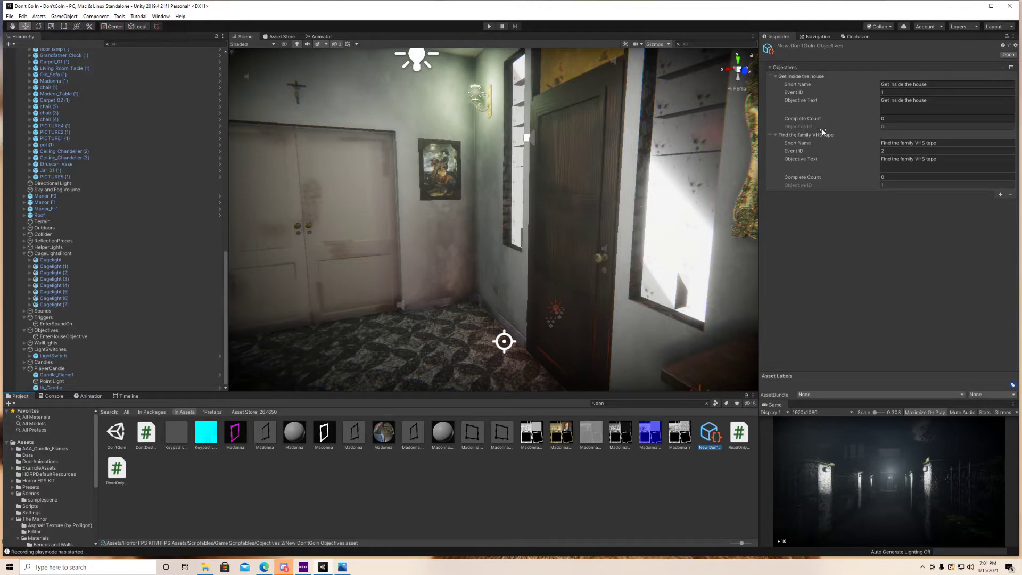
left_click(506, 351)
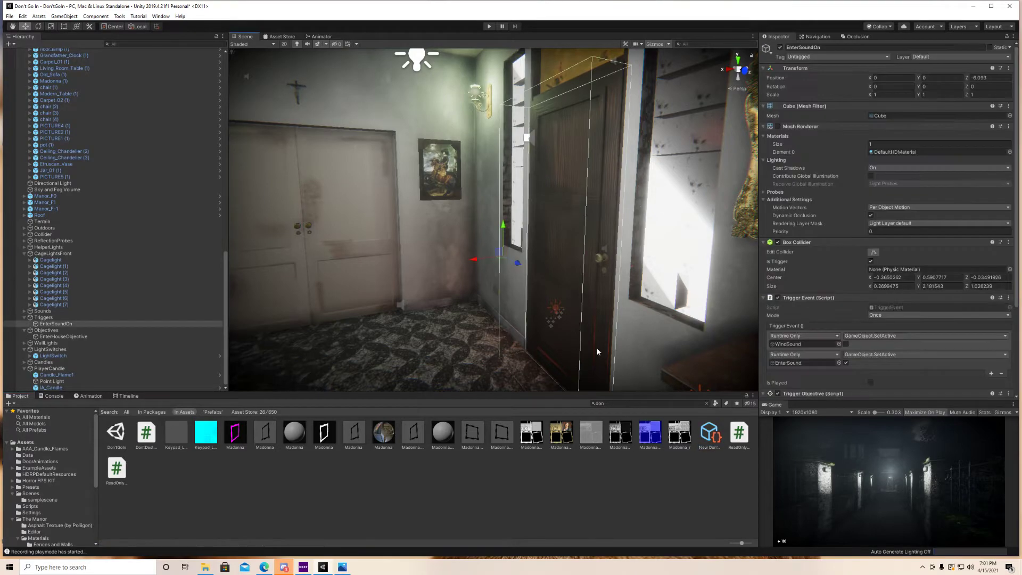
key("f")
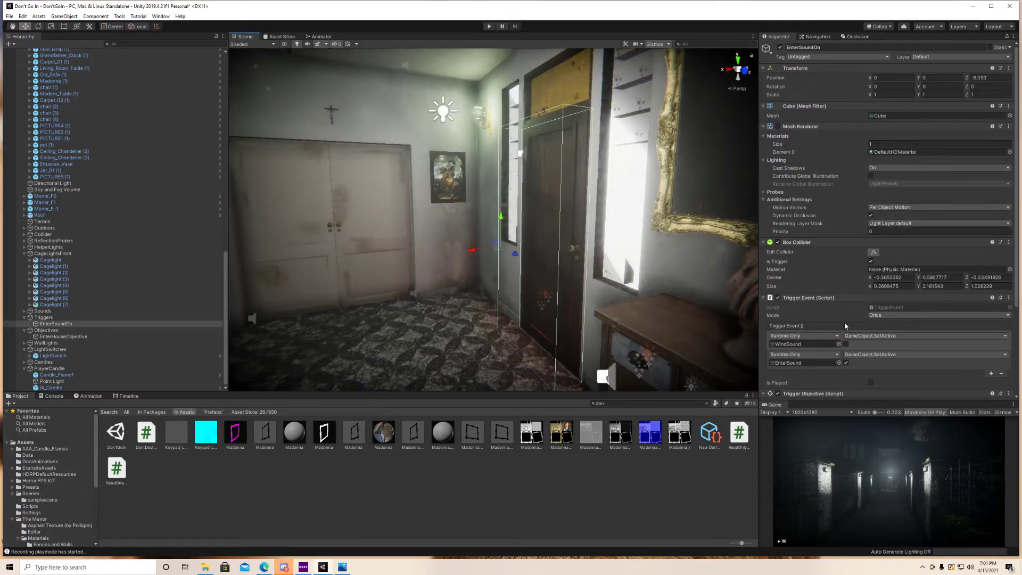
scroll(859, 360, "down", 5)
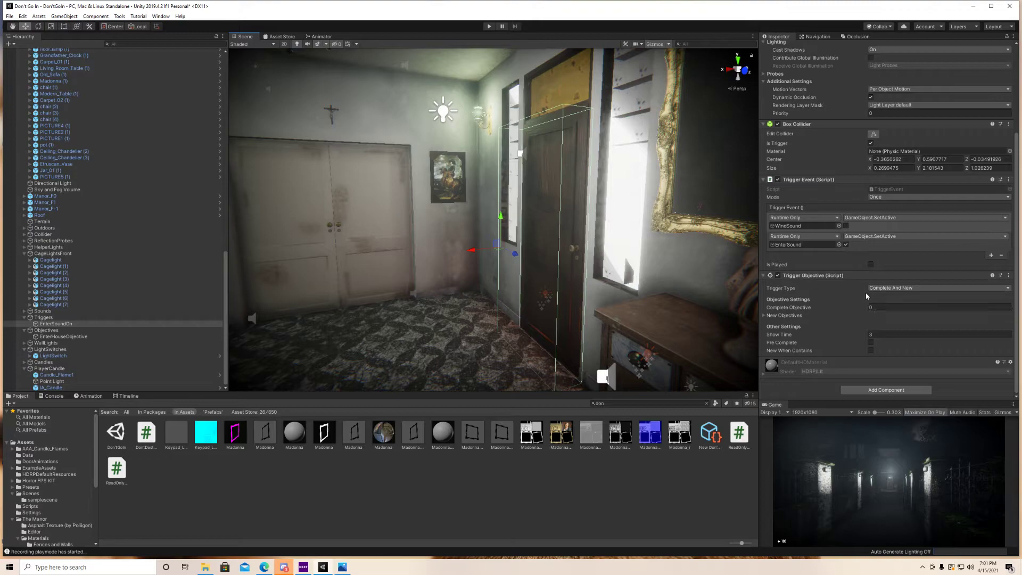
Compare the Objective ID of "Get inside the house" in the objectives asset with EnterSoundOn's Complete Objective setting.
left_click(711, 432)
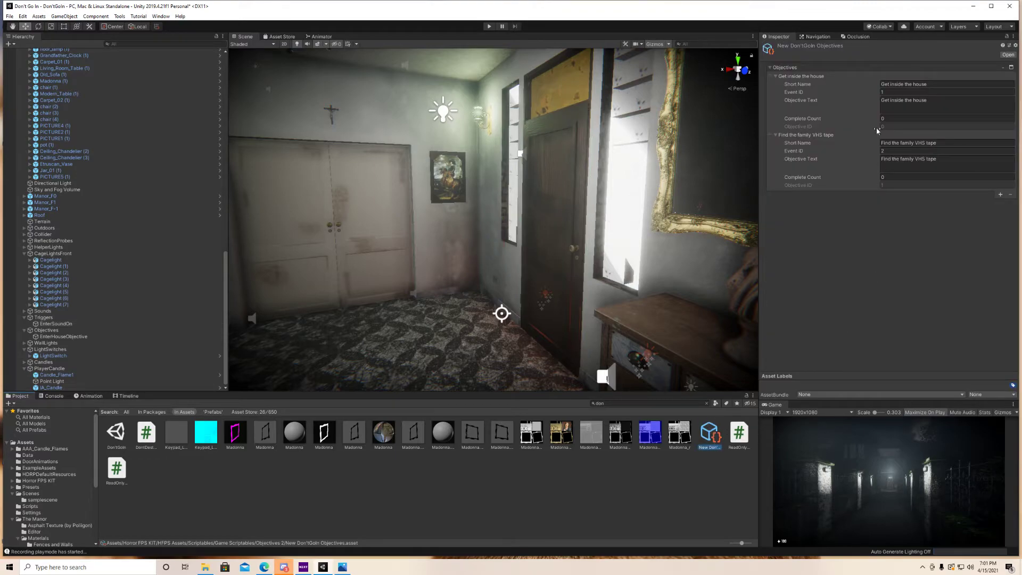
left_click(509, 318)
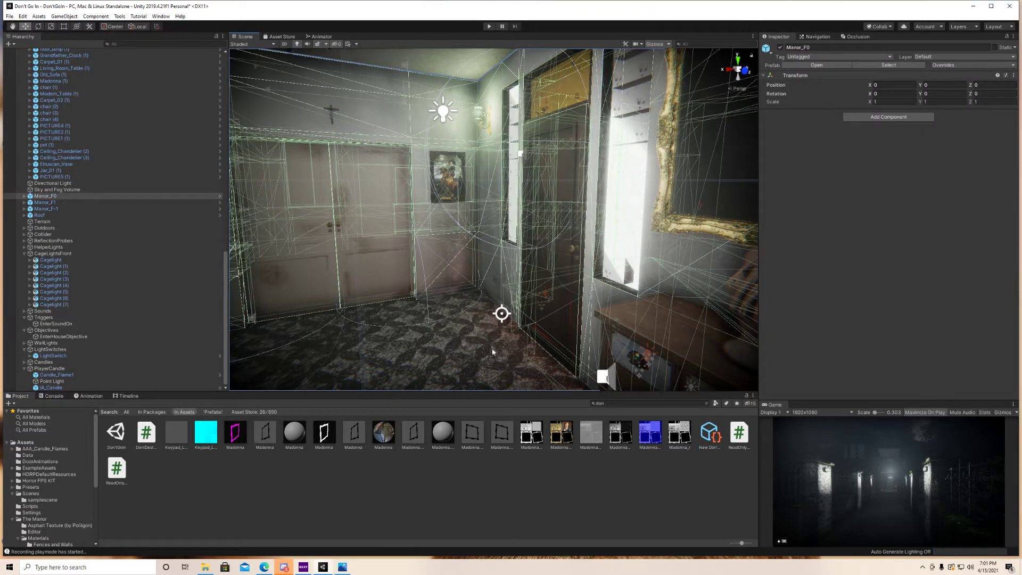
left_click(508, 321)
left_click(502, 319)
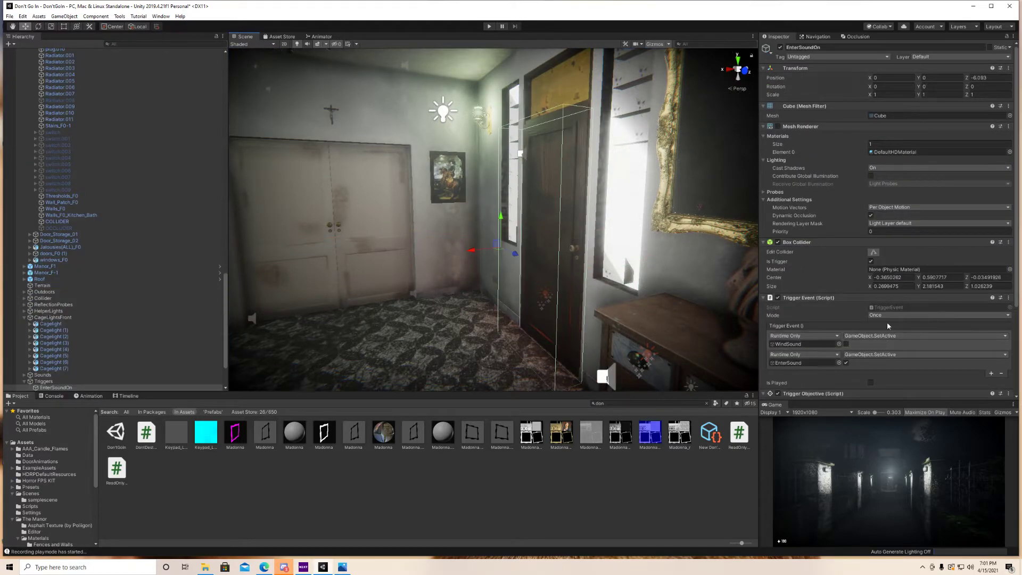
scroll(886, 319, "down", 3)
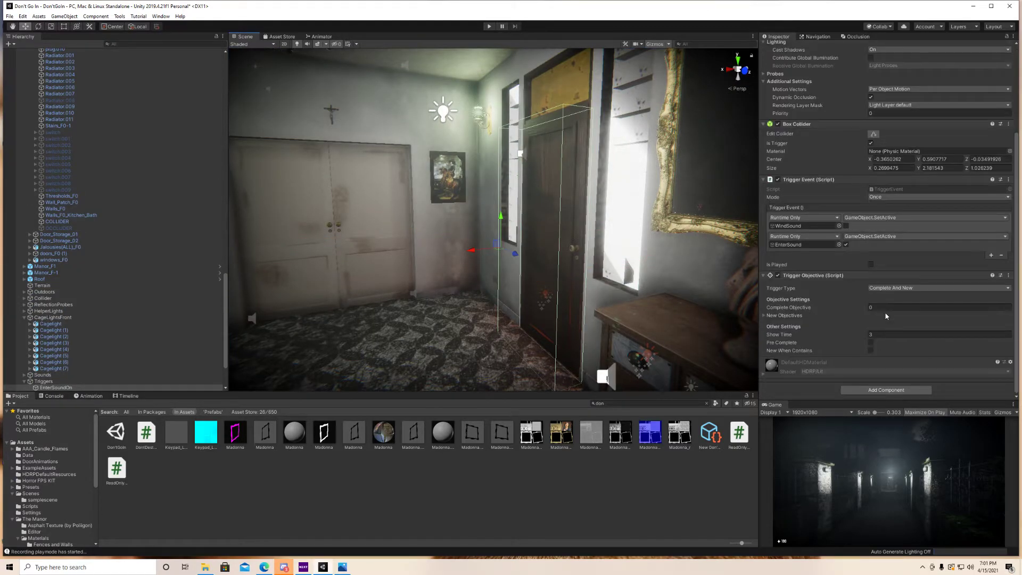
Expand the New Objectives list in EnterSoundOn's Trigger Objective script and set ID 0 to 1.
left_click(869, 334)
key("BackSpace")
left_click(764, 315)
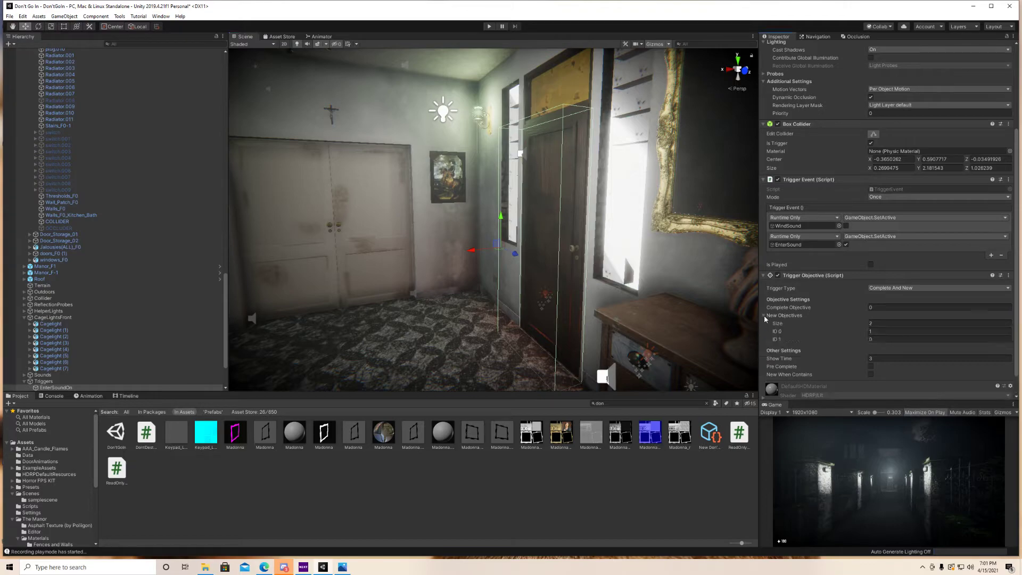
left_click(869, 330)
type("1")
Check the objectives asset's "Find the family VHS tape" entry against ID 0 in EnterSoundOn's New Objectives list.
left_click(716, 429)
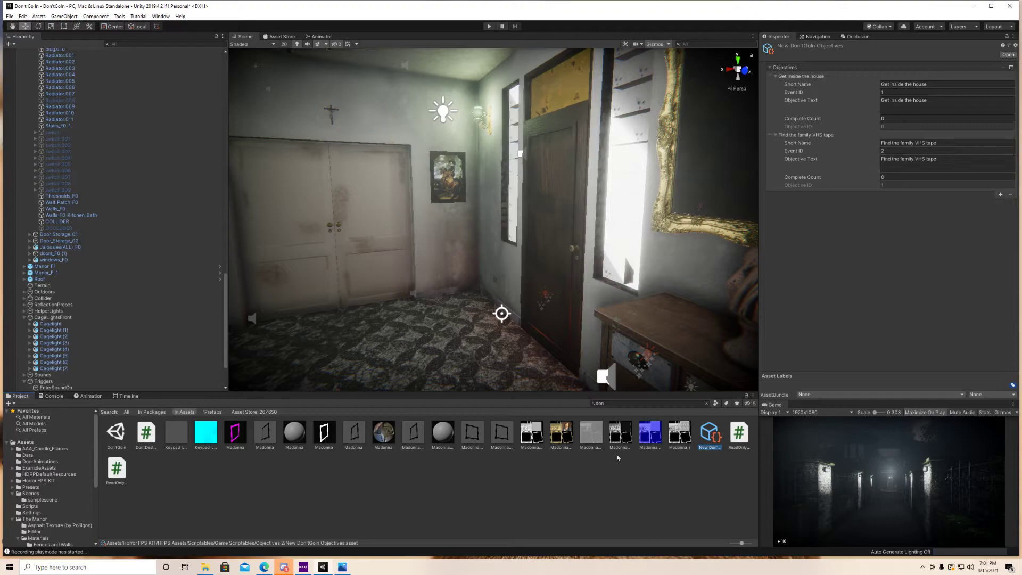
left_click(504, 323)
scroll(847, 343, "down", 5)
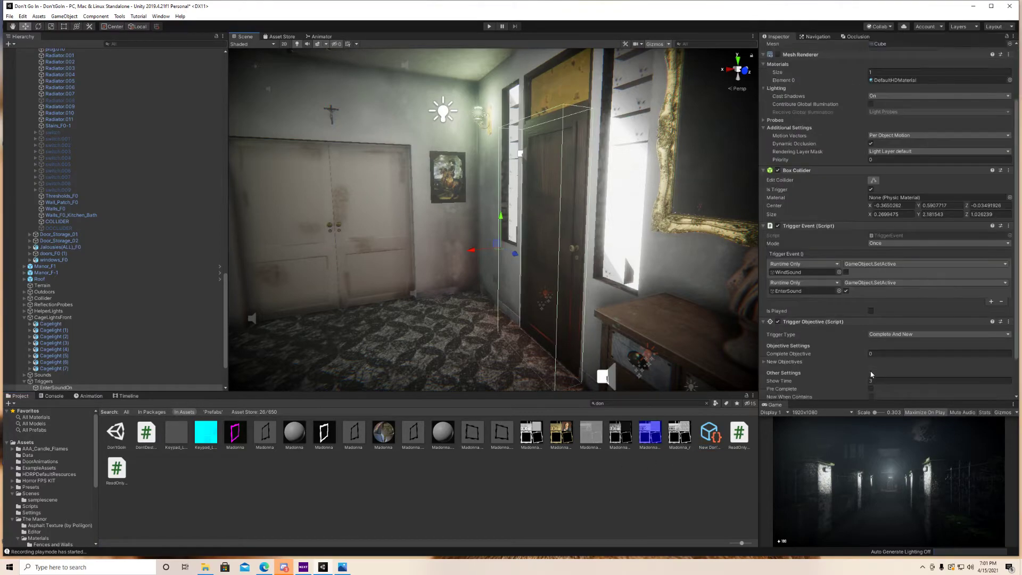
left_click(764, 315)
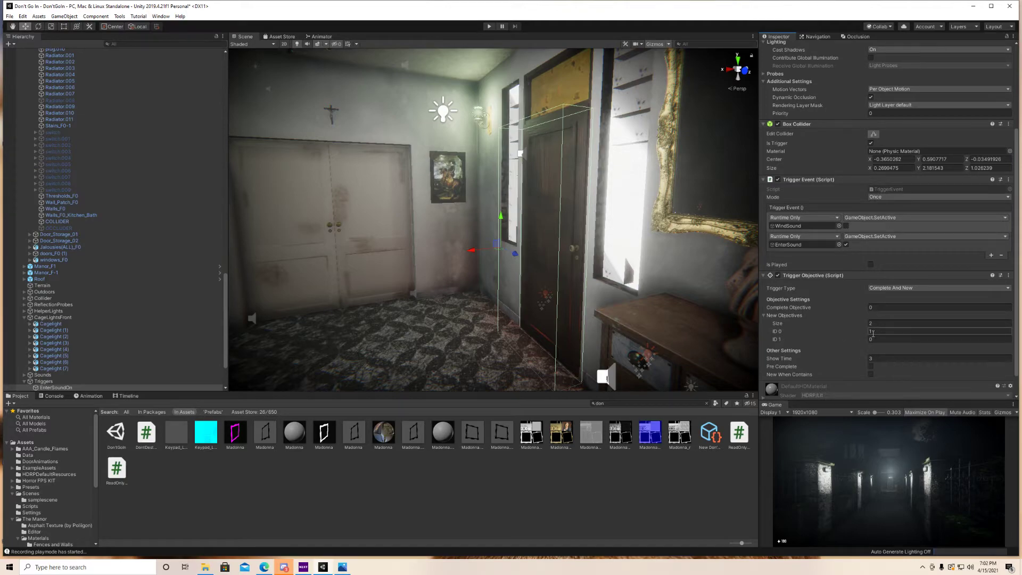
left_click(705, 432)
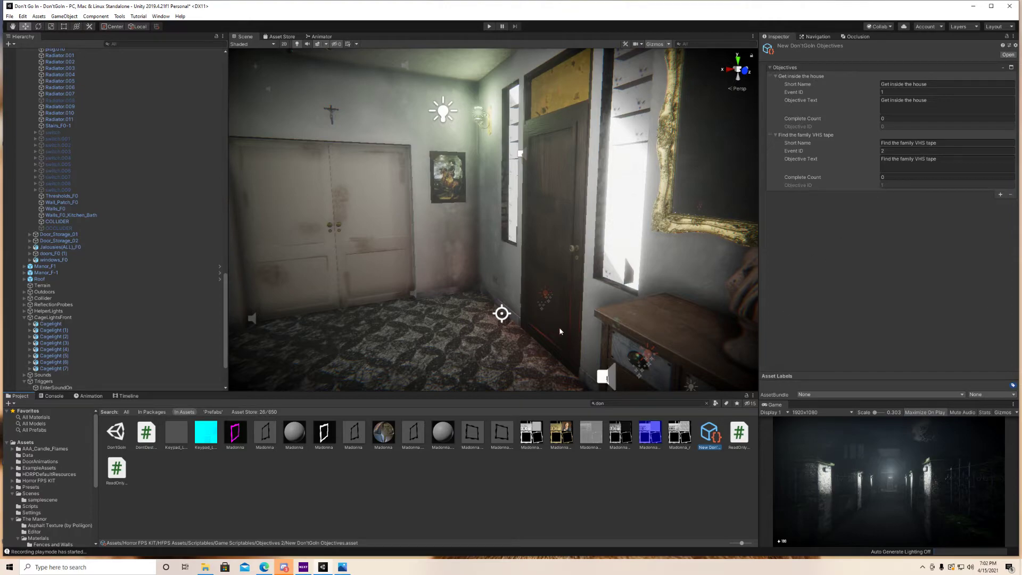
left_click(750, 327)
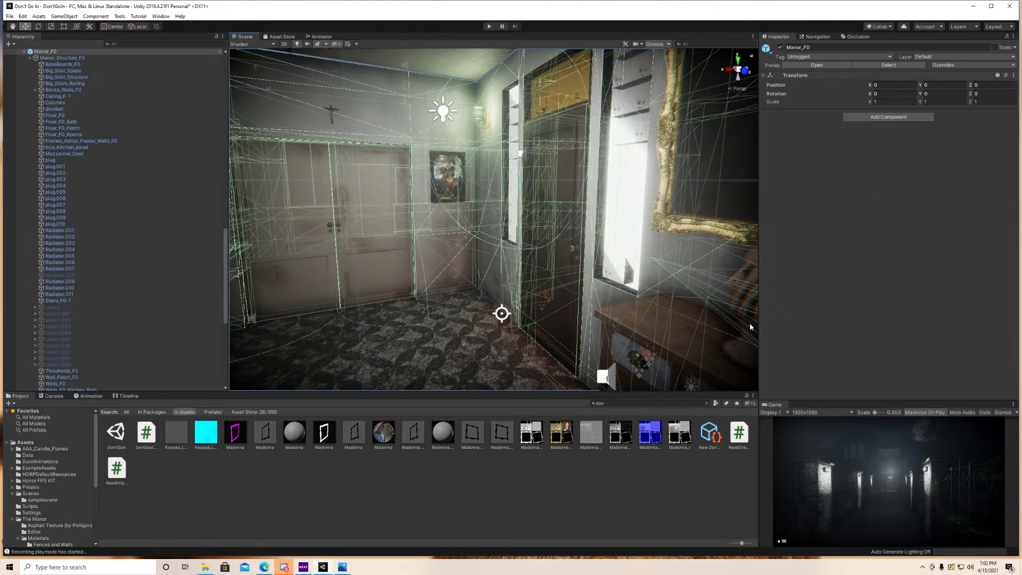
left_click(502, 320)
scroll(796, 358, "down", 5)
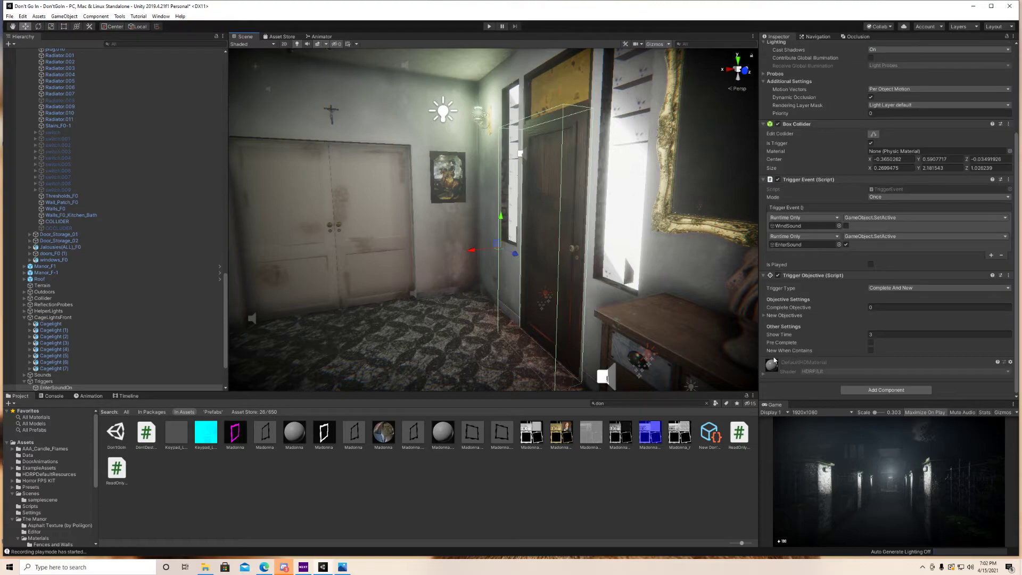
Examine the Size and IDs of EnterSoundOn's New Objectives list alongside the Event IDs and Objective IDs in the objectives asset.
left_click(764, 315)
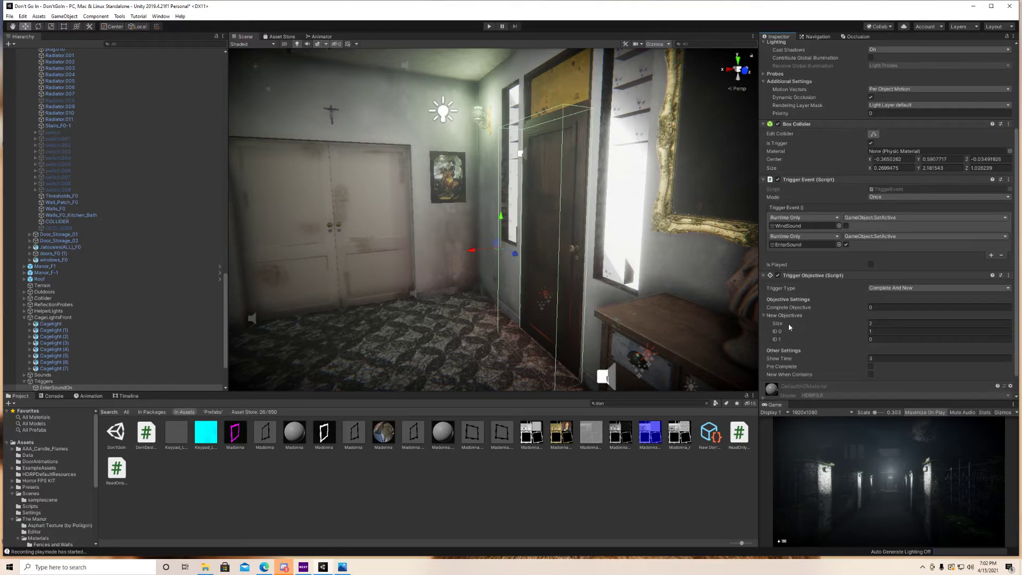
left_click(872, 323)
key("BackSpace")
left_click(711, 431)
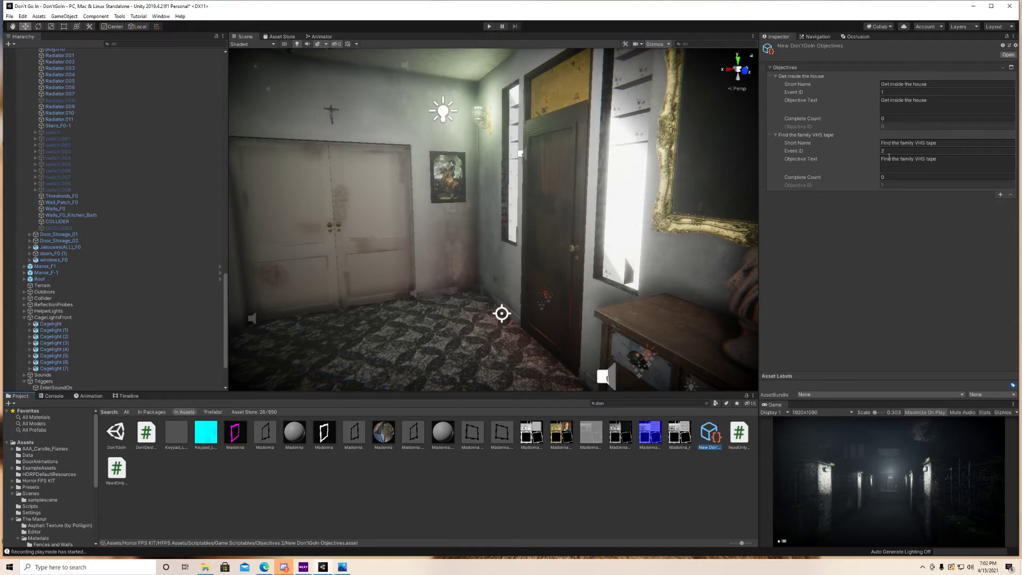
left_click(504, 318)
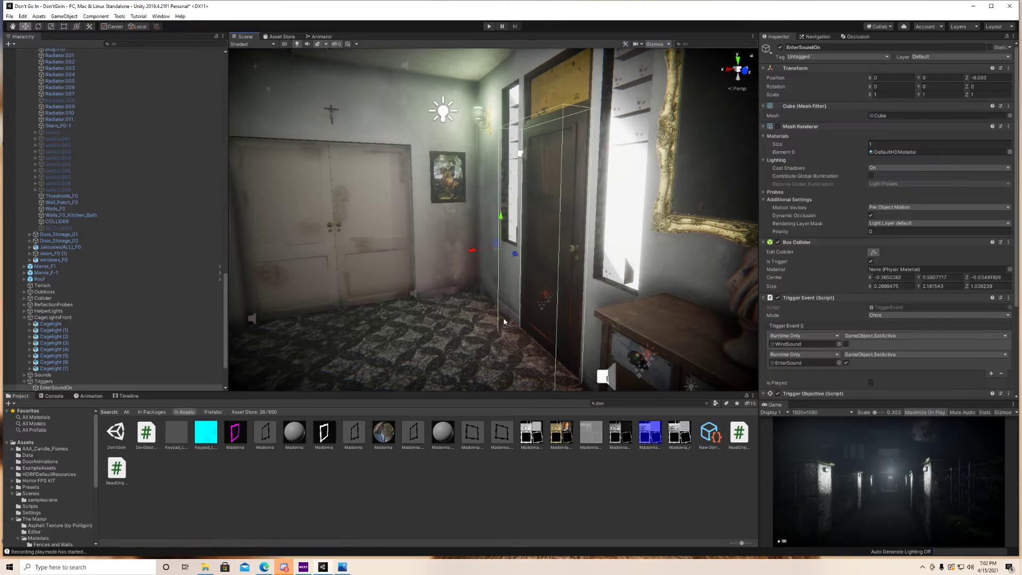
scroll(772, 326, "down", 5)
left_click(778, 316)
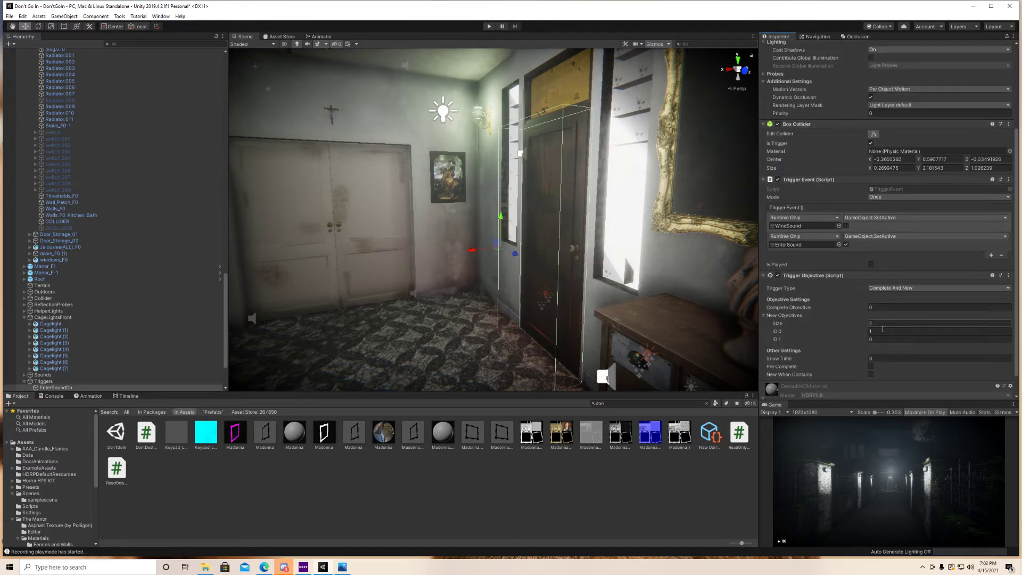
left_click(710, 434)
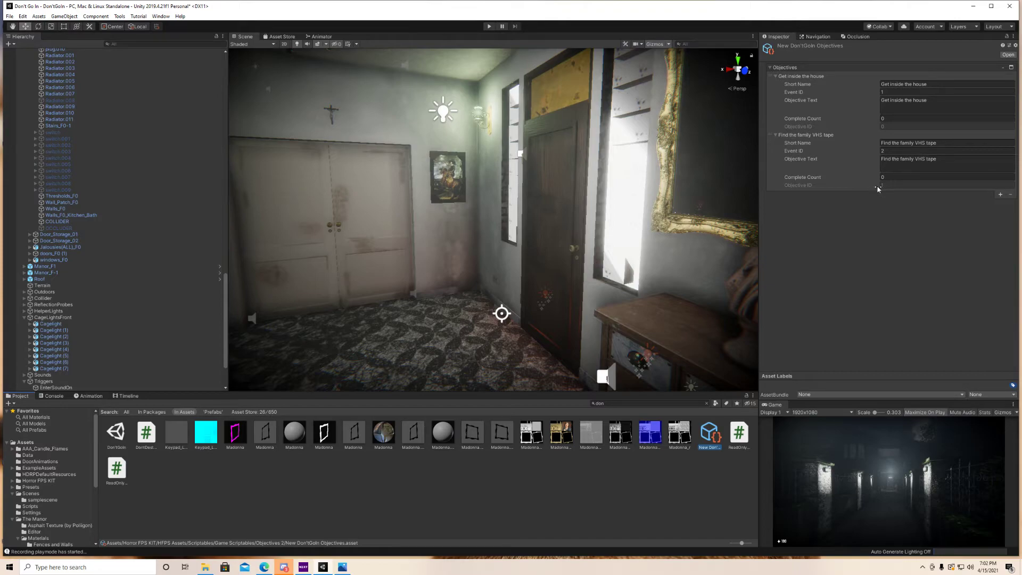
left_click(502, 320)
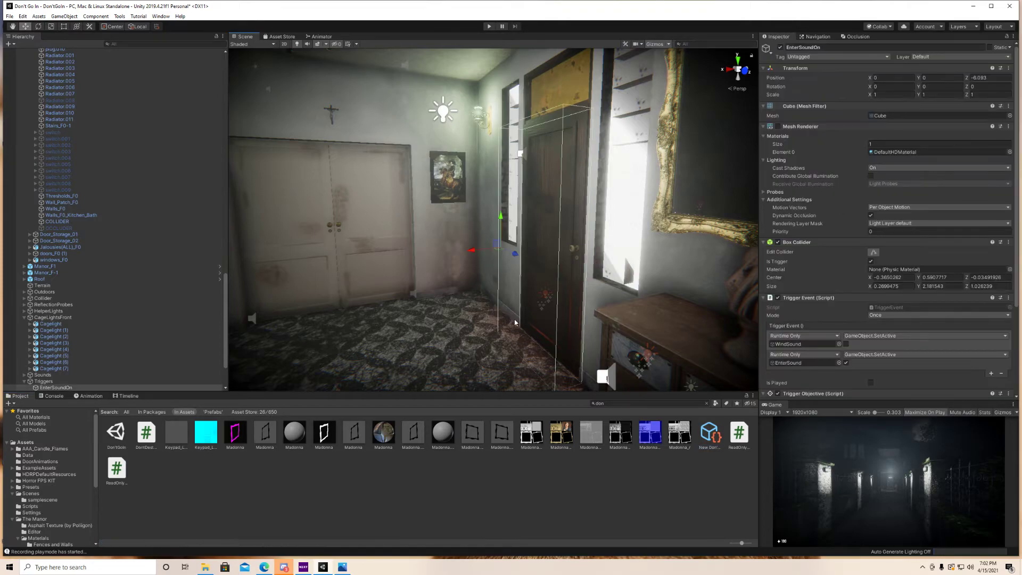
scroll(825, 349, "down", 4)
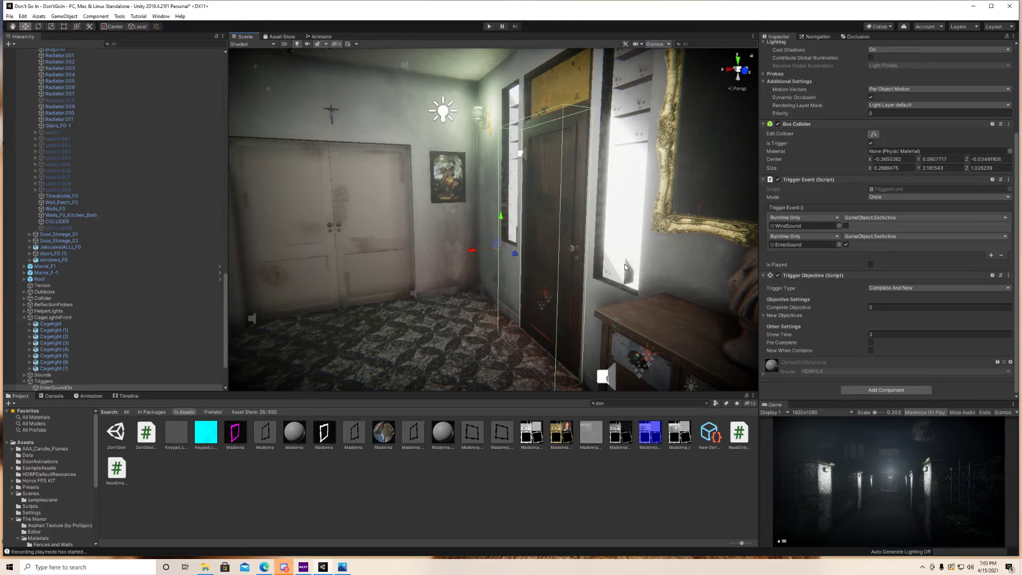
Assign the New Don'tGoIn Objectives asset to Scene Objectives in the Objective Manager script of _GAMEUI.
scroll(73, 194, "up", 15)
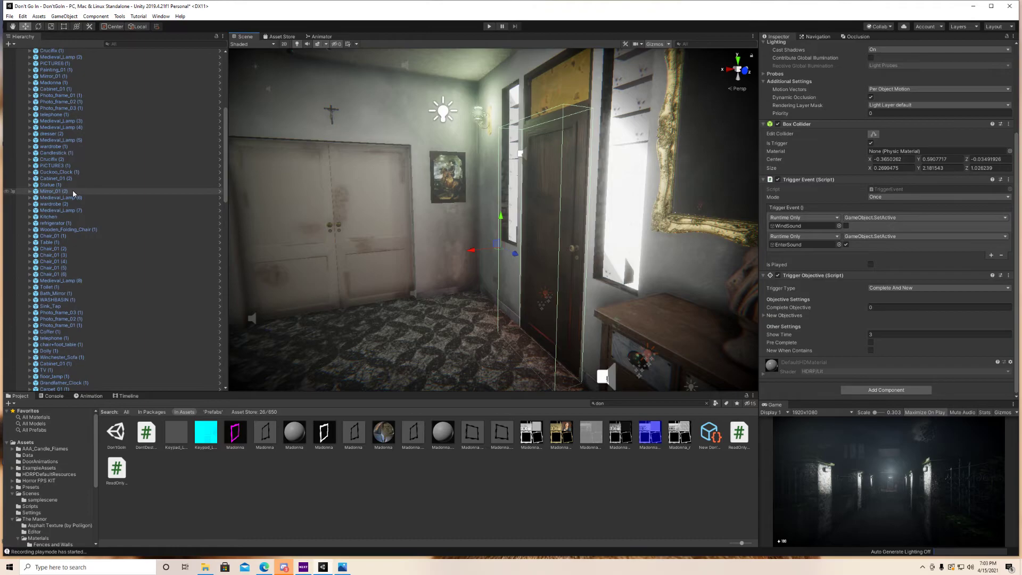
left_click(46, 70)
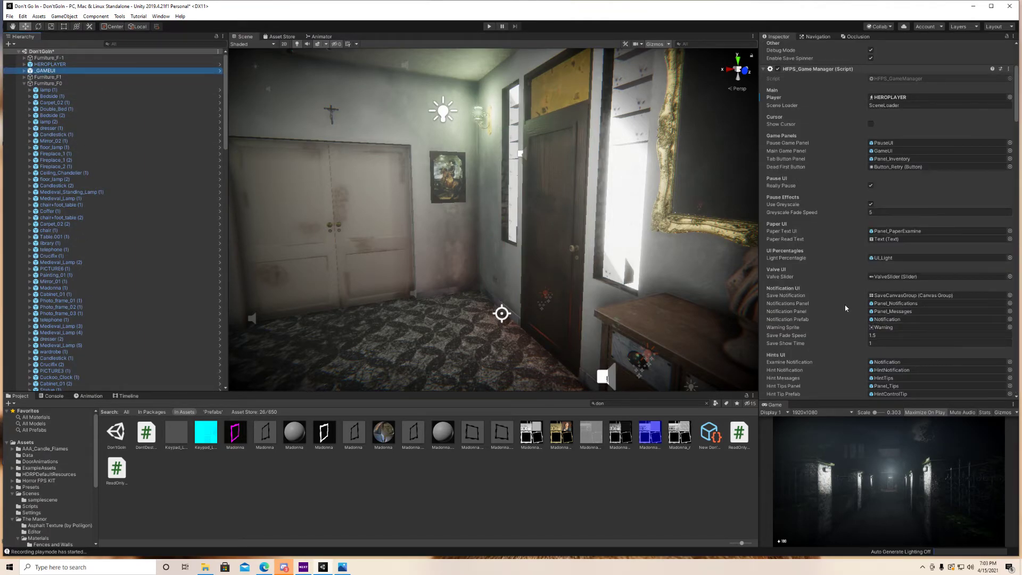
scroll(846, 308, "down", 10)
scroll(845, 308, "down", 15)
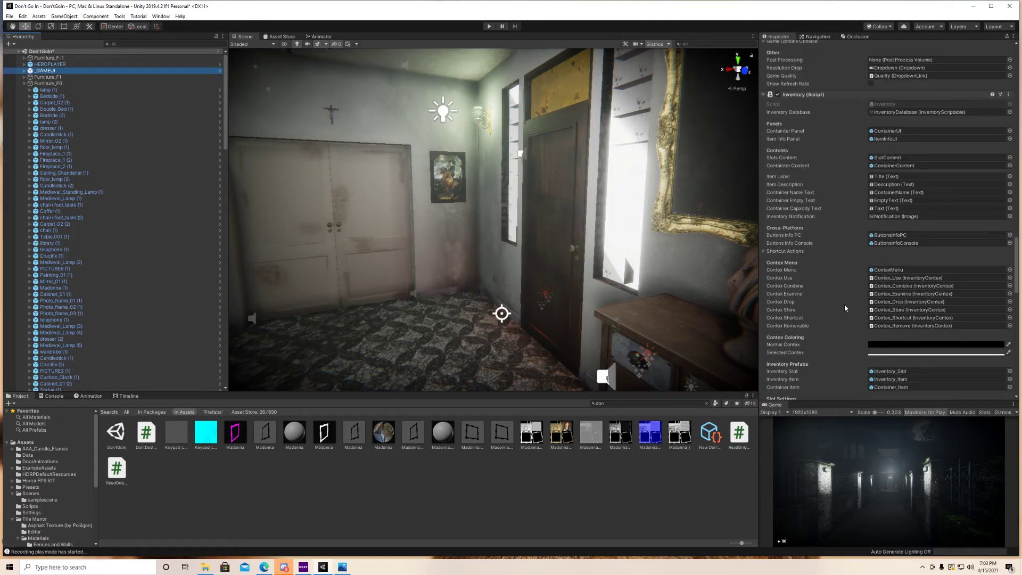
scroll(844, 307, "down", 15)
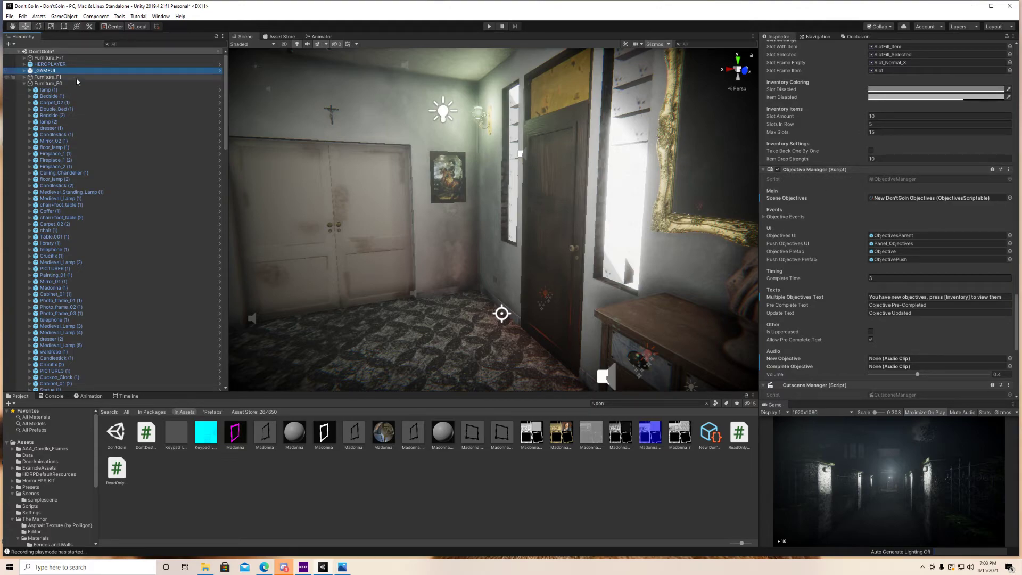
left_click_drag(710, 432, 692, 487)
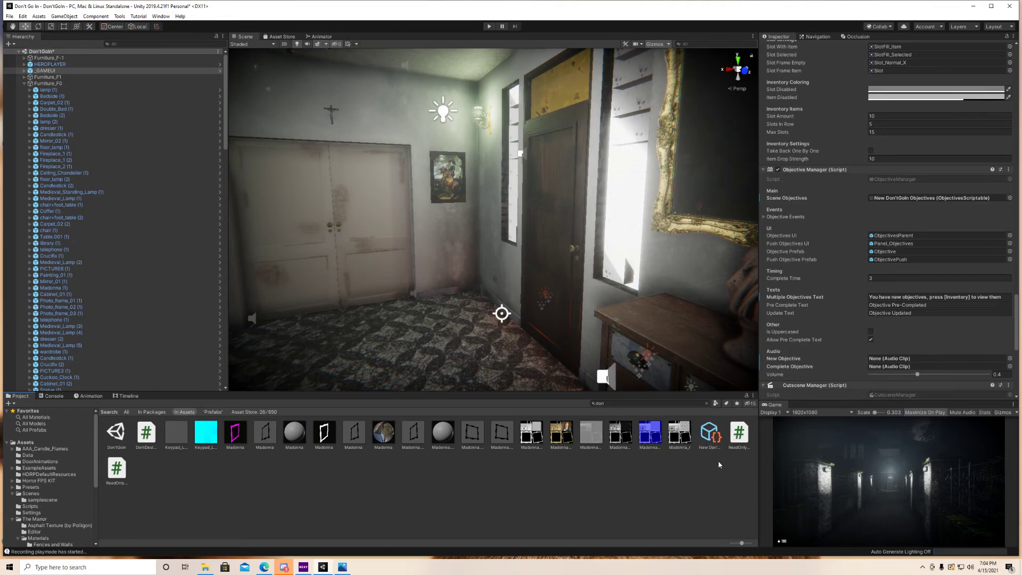
left_click_drag(712, 437, 873, 198)
Run the scene in play mode and walk the player along the path and porch to the house's front door.
left_click(489, 26)
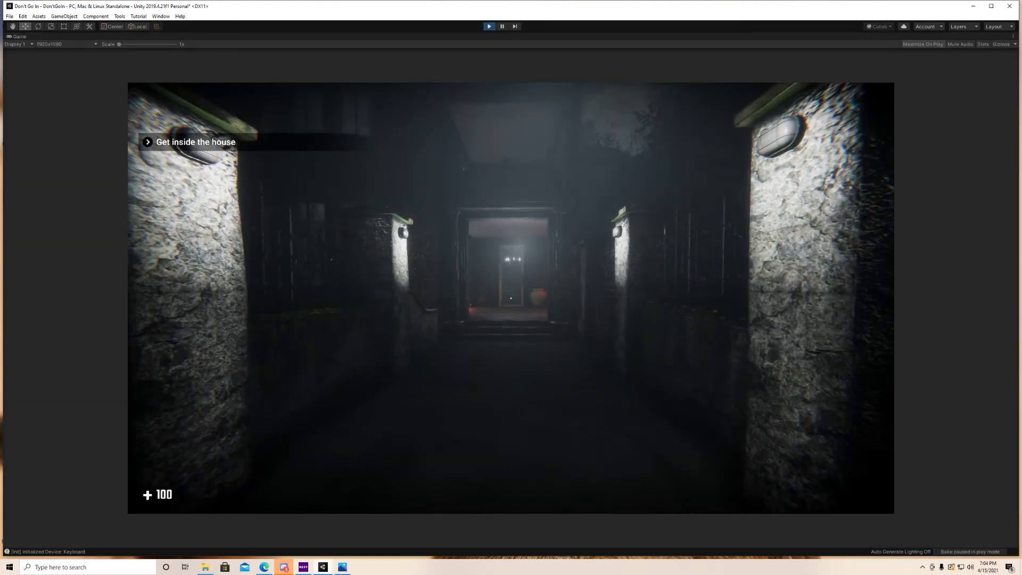
key("w")
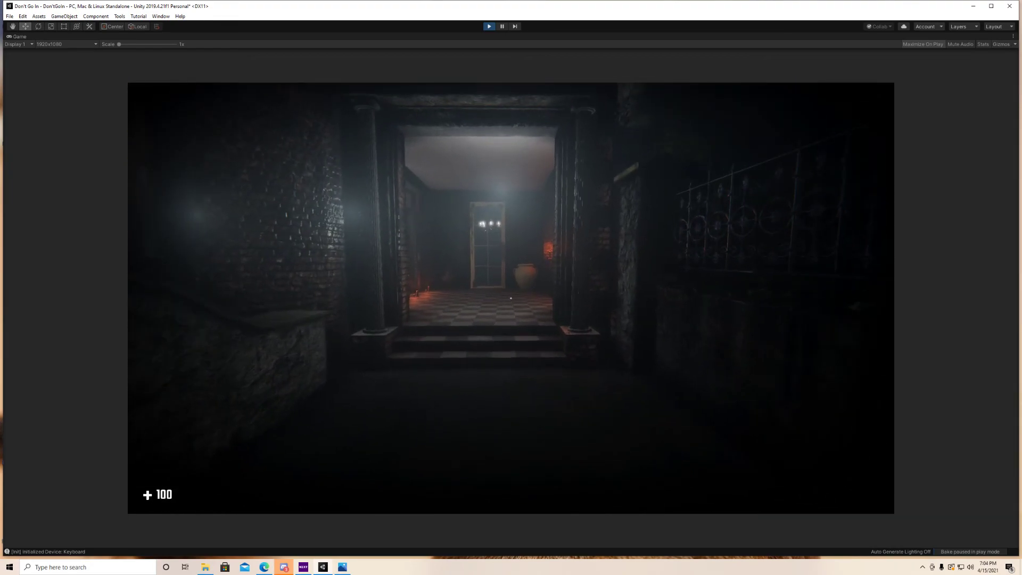
key("w")
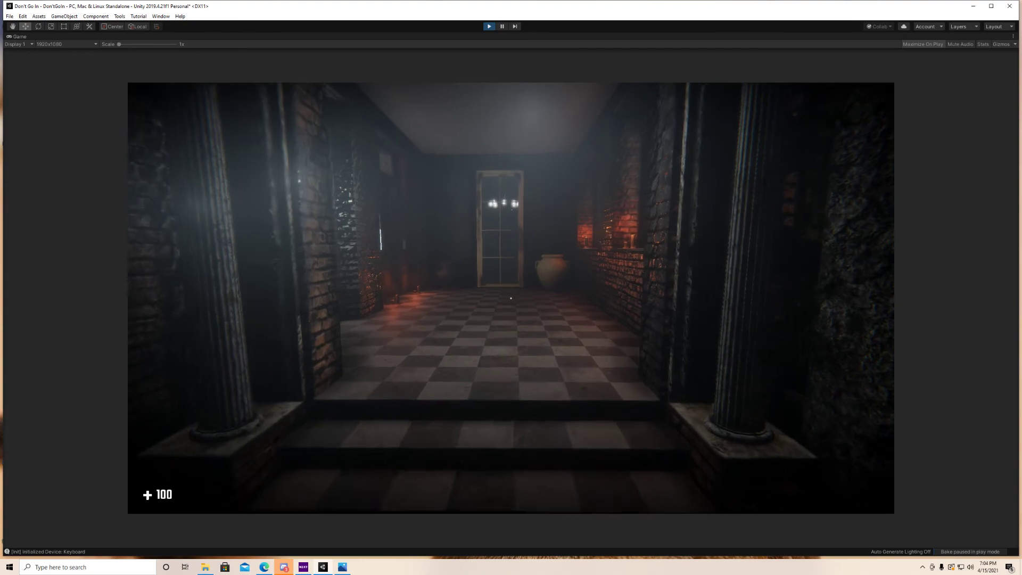
key("w")
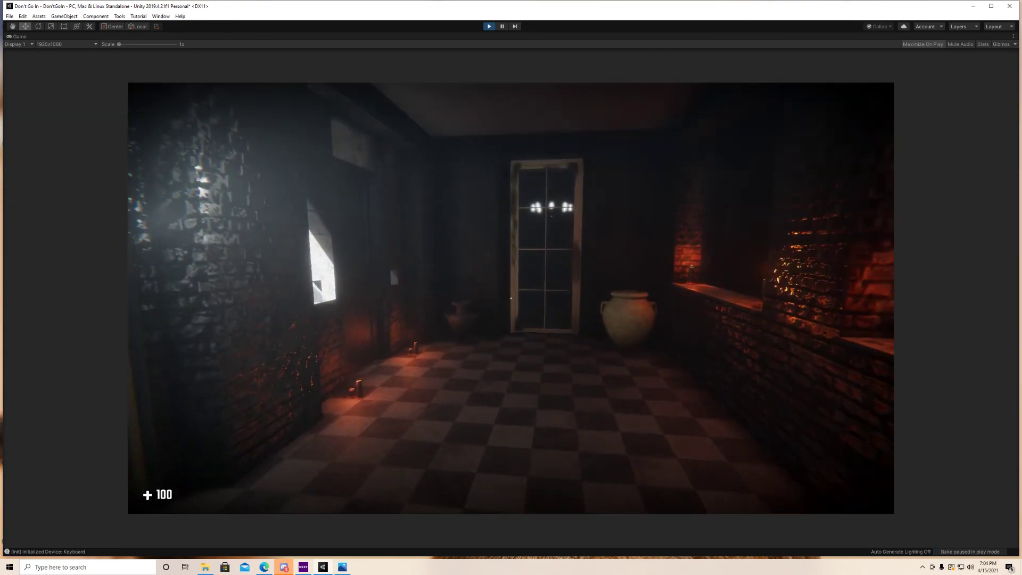
key("w")
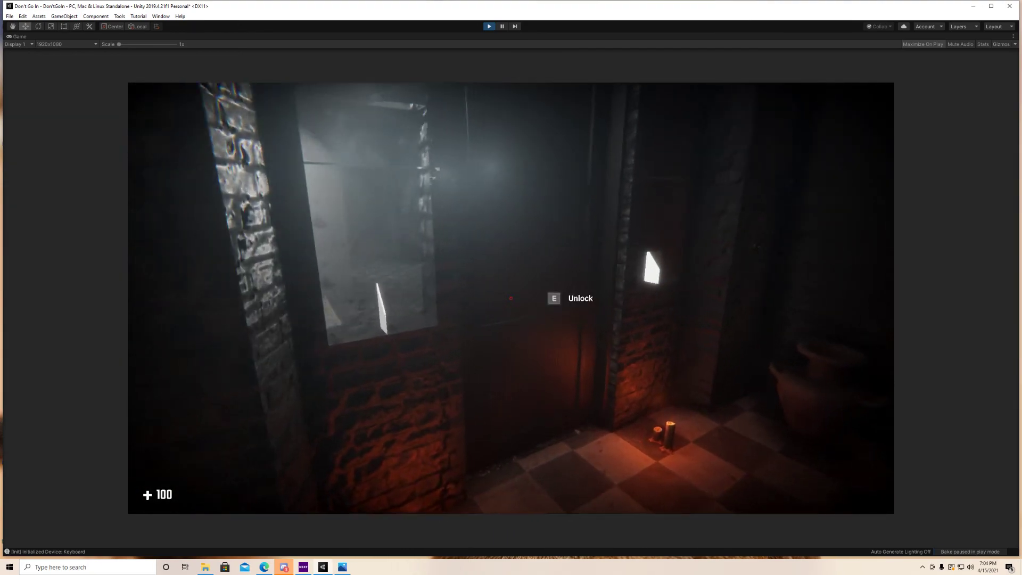
Unlock and open the front door, and walk the player into the entrance hall to test the "Find the family VHS tape" objective trigger.
key("w")
key("e")
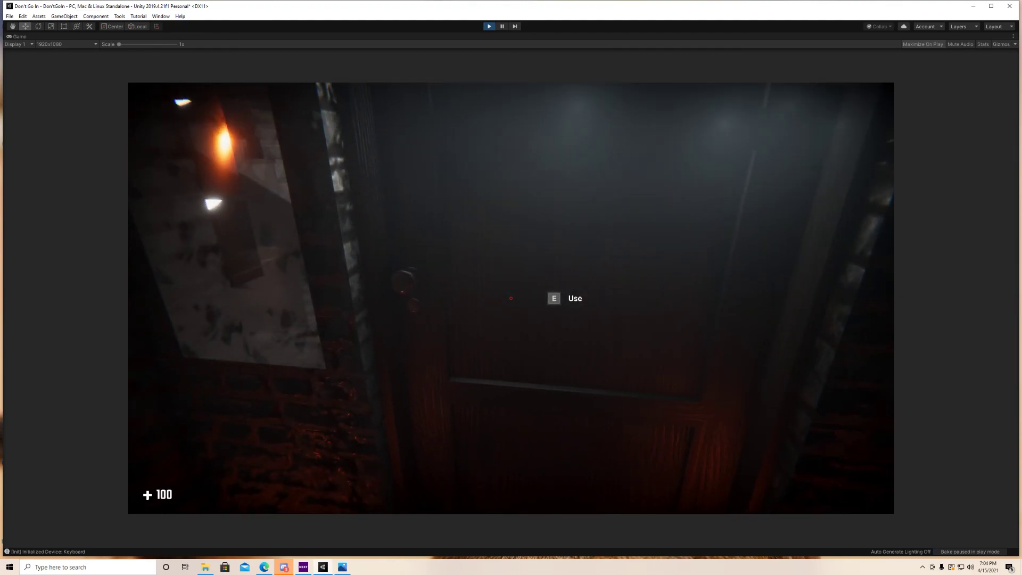
key("e")
key("w")
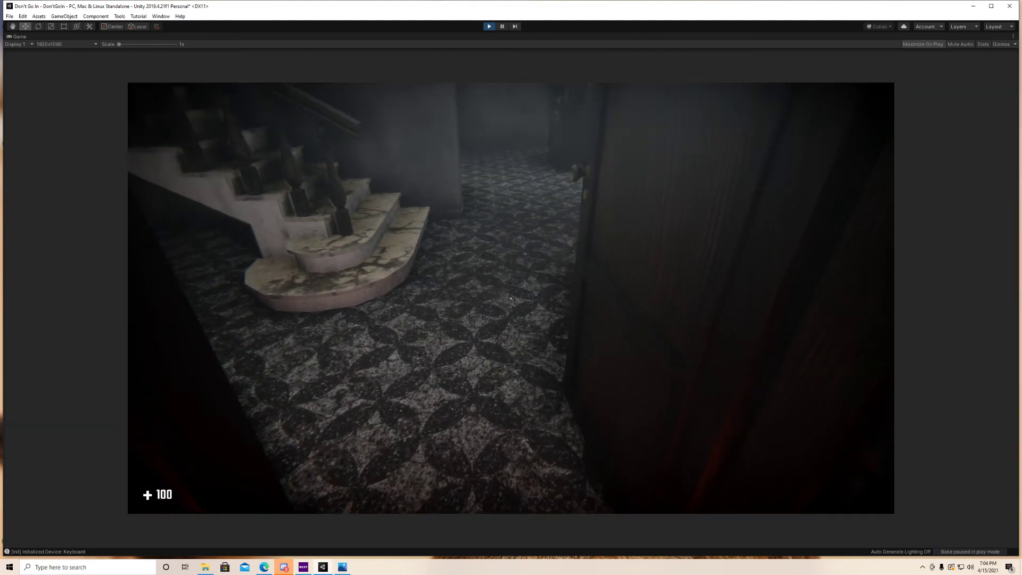
key("w")
key("Escape")
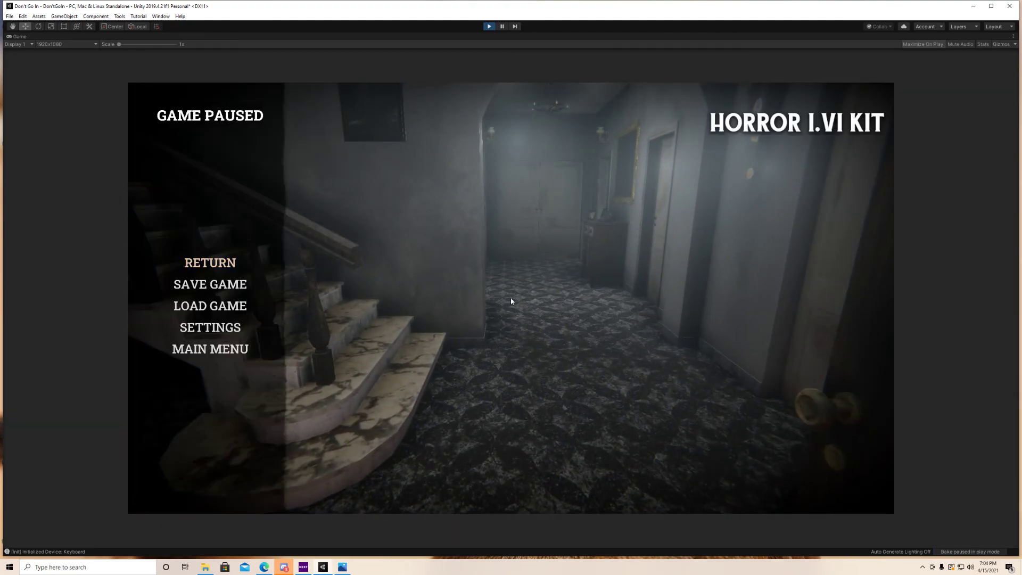
key("Escape")
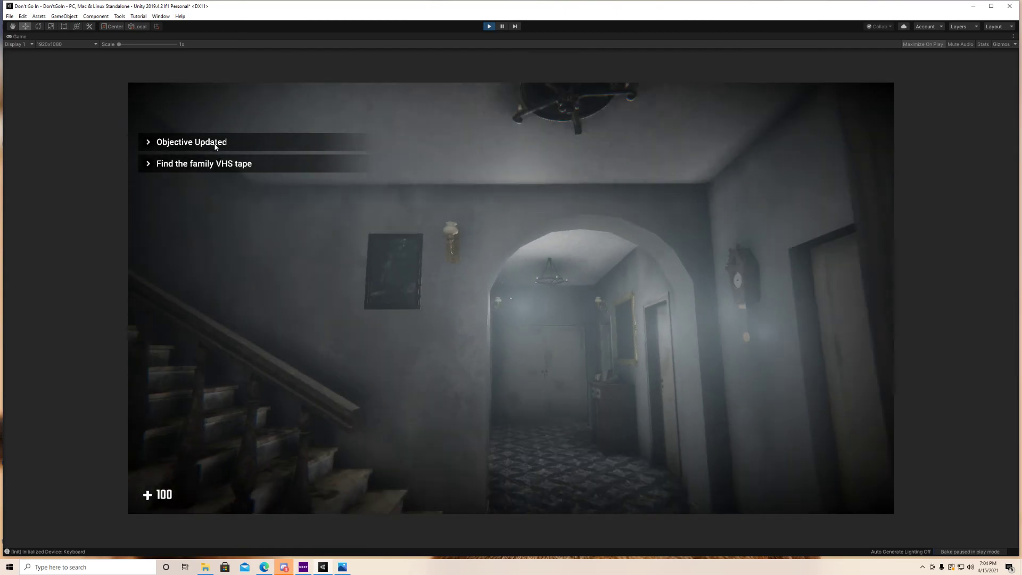
Back the player out of the entrance hall onto the porch and pause the game.
key("w")
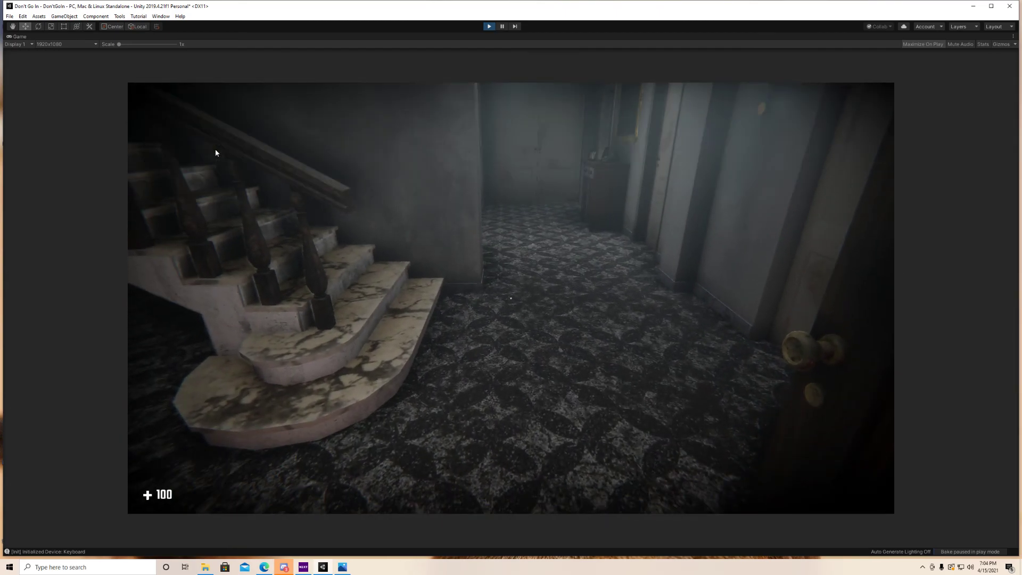
key("s")
key("s")
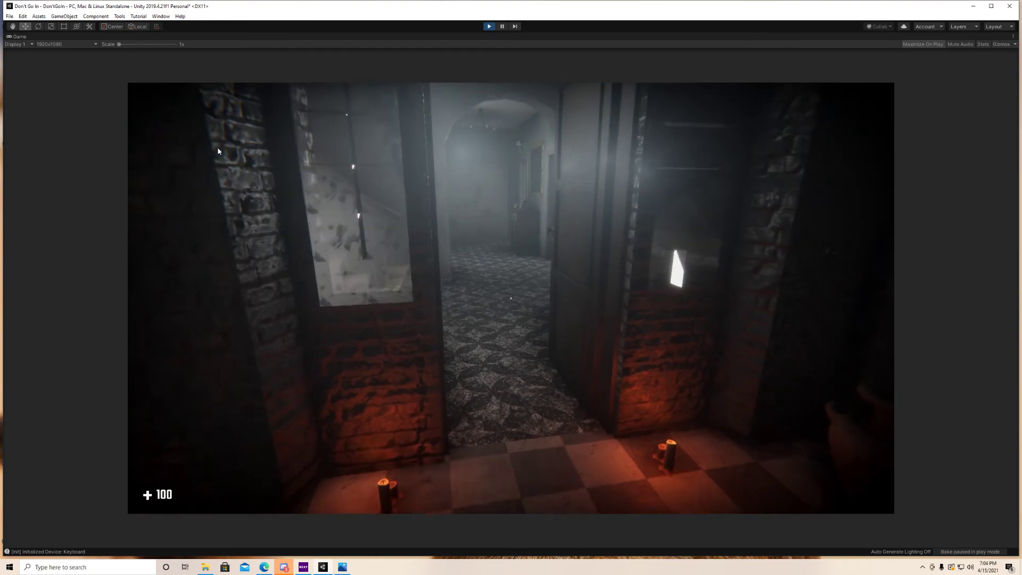
key("Escape")
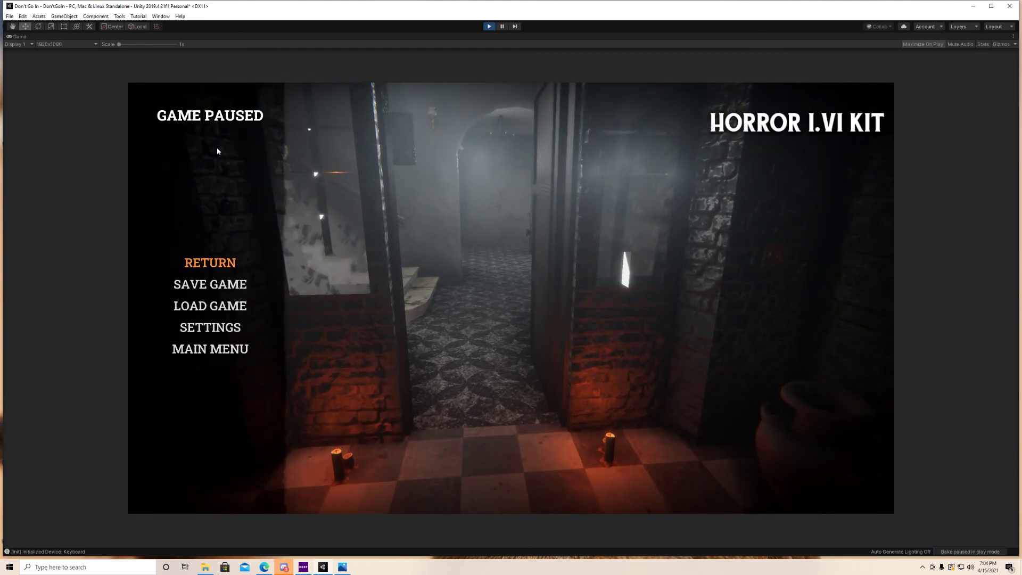